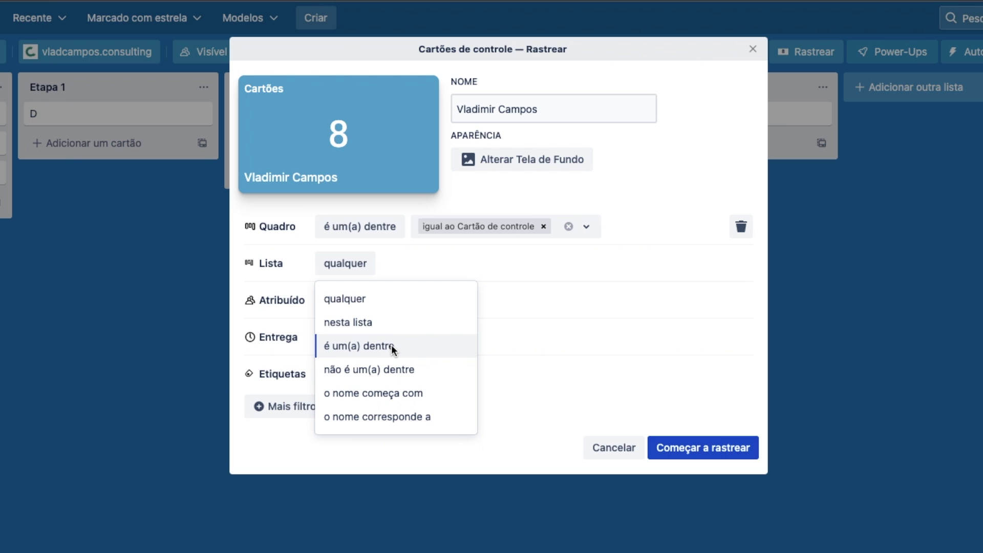
- Restrict the control card's list filter to "é um(a) dentre" Etapa 2, Etapa 1 and Etapa 3
{"action": "left_click", "coordinate": [404, 346]}
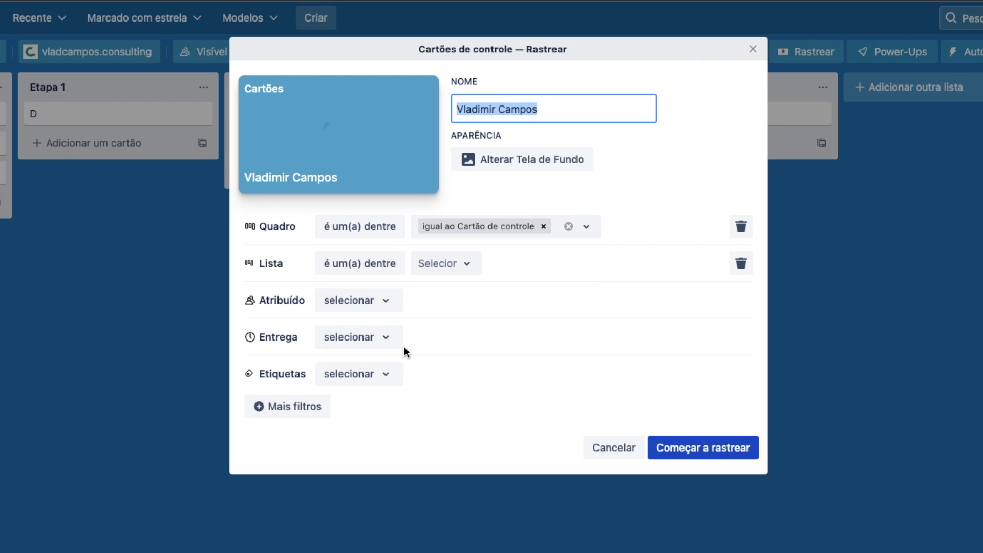
{"action": "left_click", "coordinate": [469, 267]}
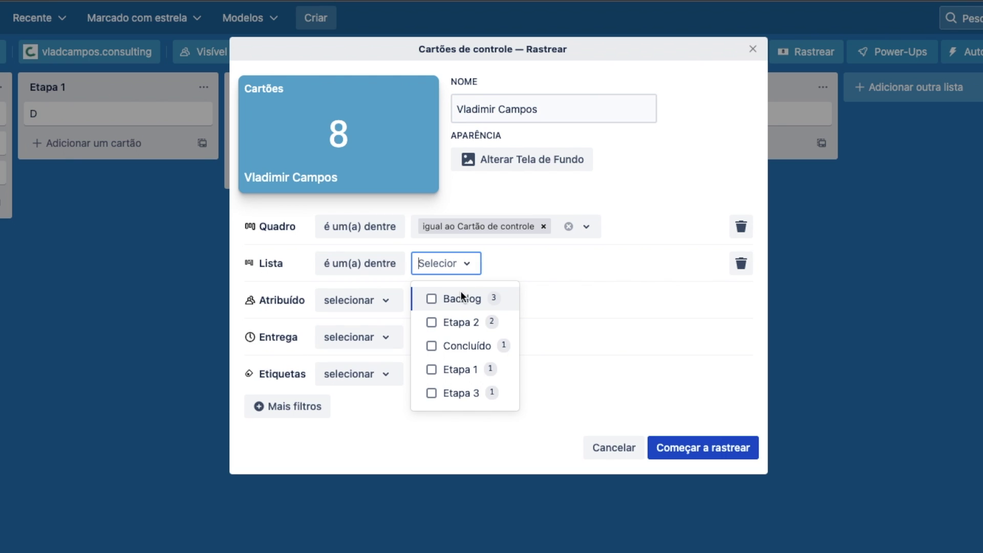
{"action": "left_click", "coordinate": [435, 320]}
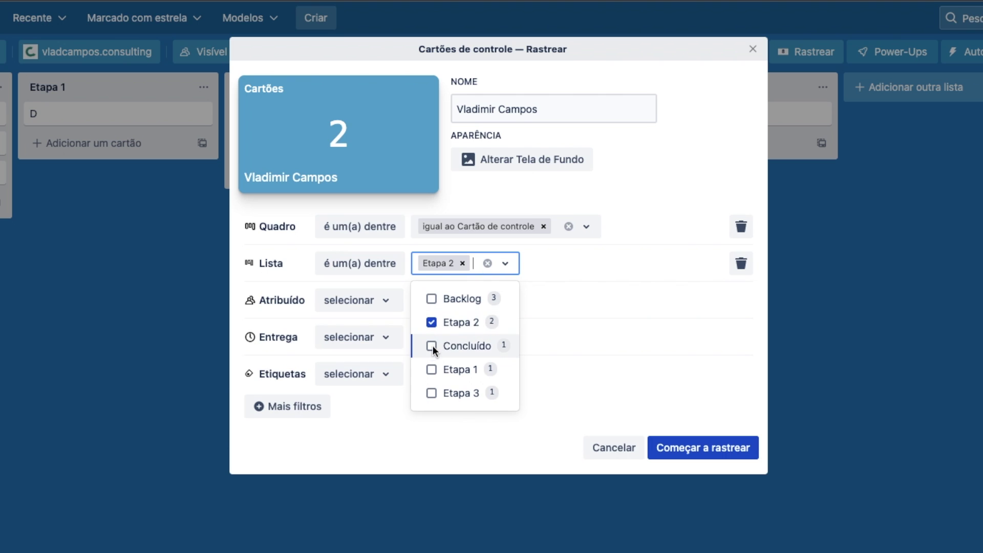
{"action": "left_click", "coordinate": [433, 369]}
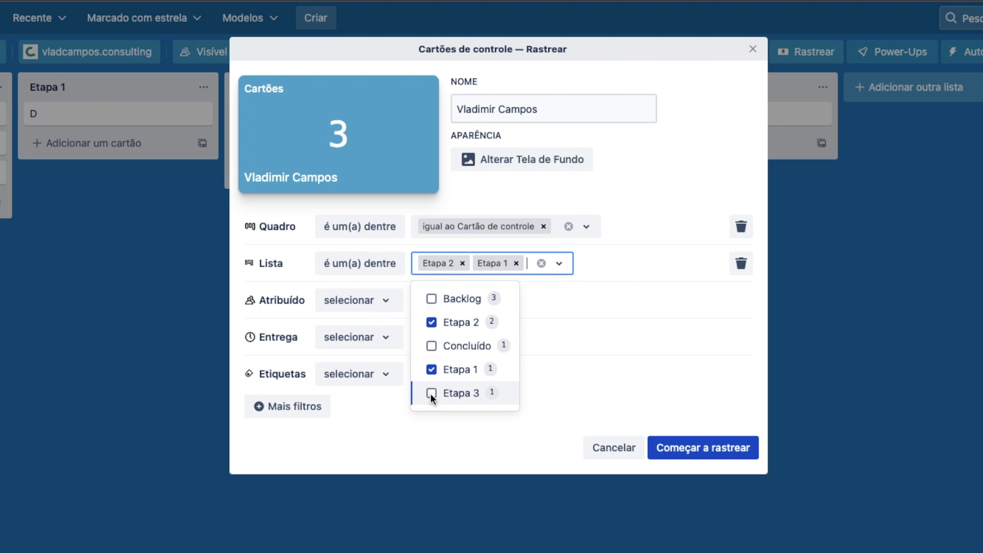
{"action": "left_click", "coordinate": [431, 393]}
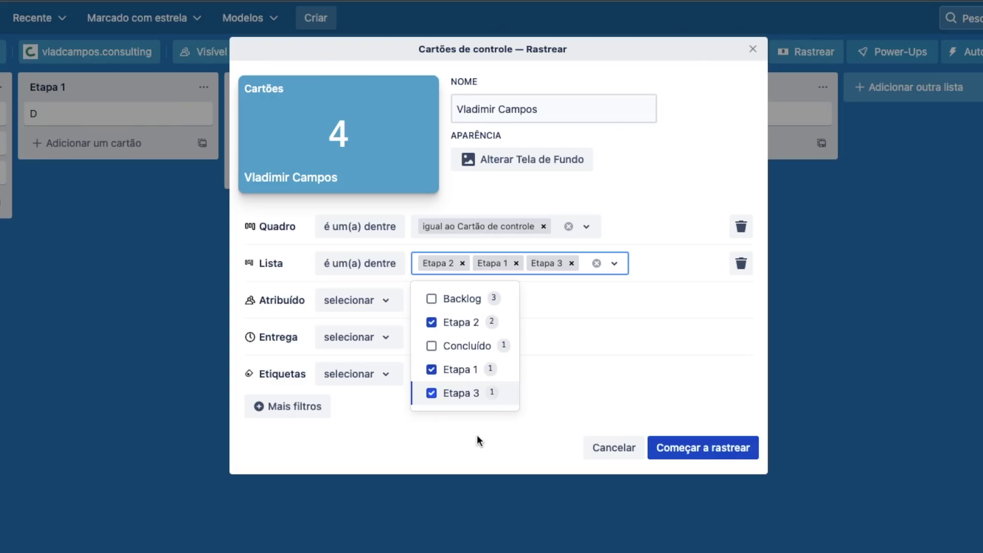
{"action": "left_click", "coordinate": [477, 435]}
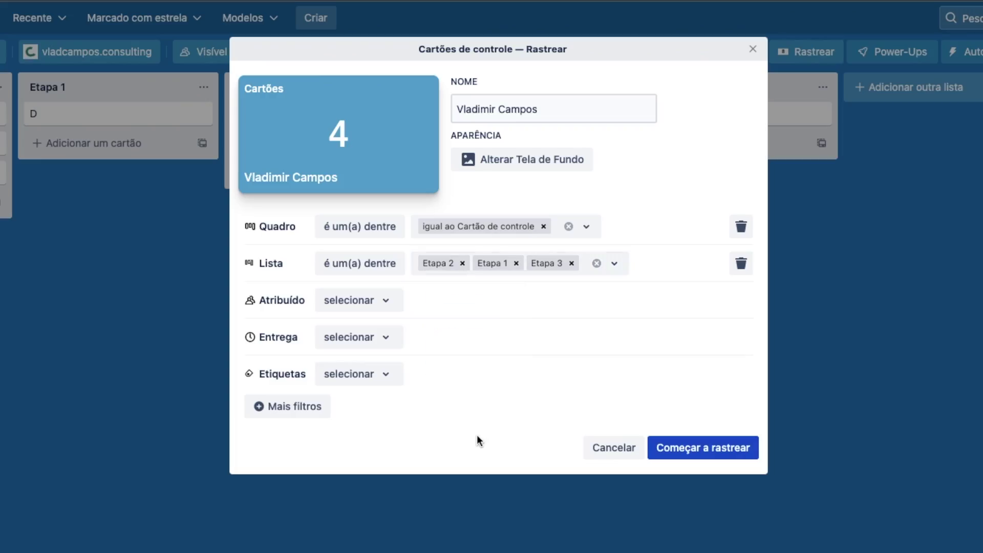
- Filter the control card to cards assigned "para mim" with delivery "esta semana", and start tracking it
{"action": "left_click", "coordinate": [383, 301]}
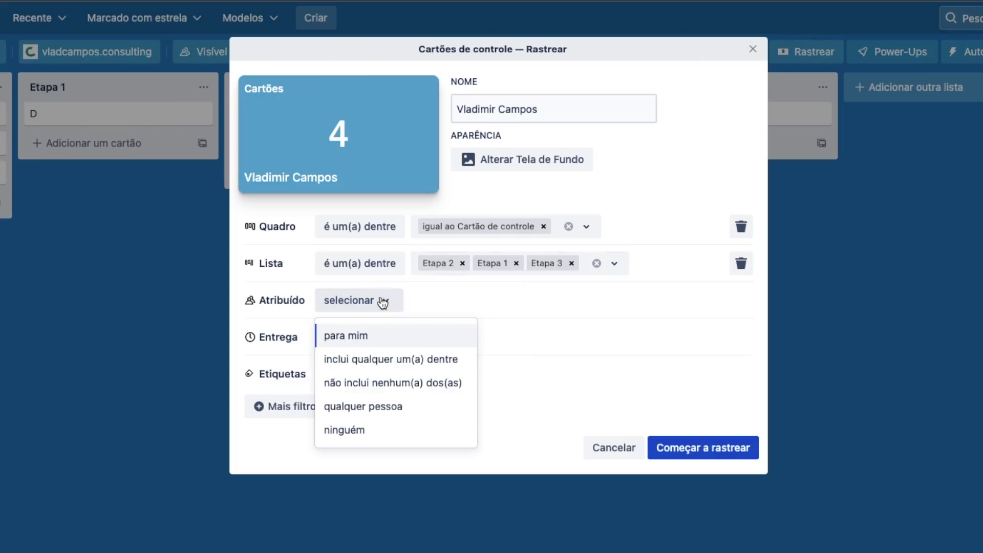
{"action": "left_click", "coordinate": [388, 336]}
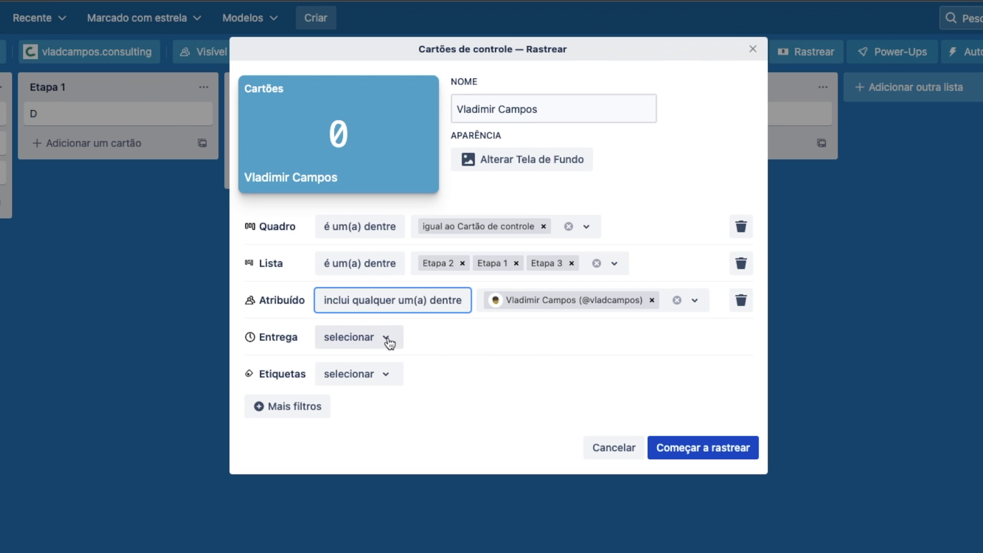
{"action": "left_click", "coordinate": [389, 342]}
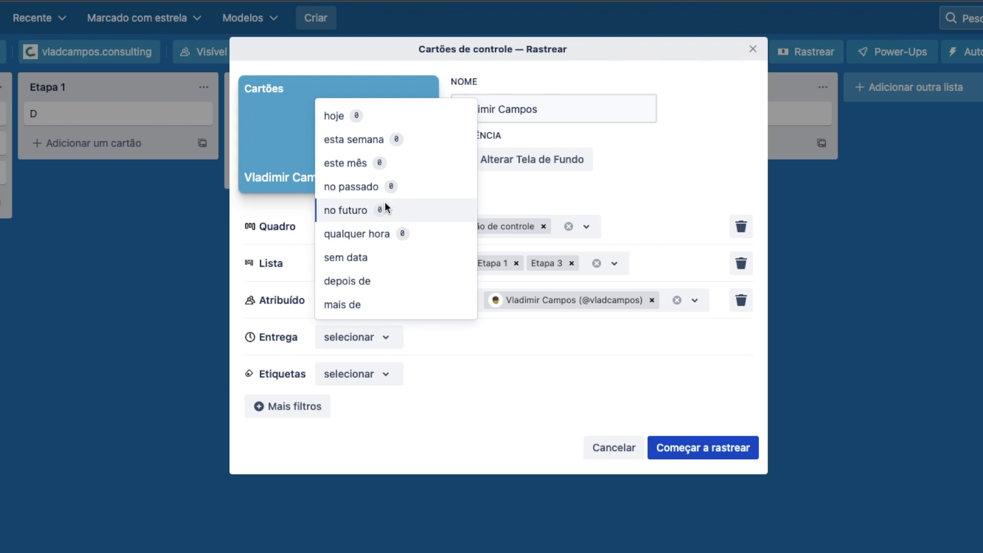
{"action": "left_click", "coordinate": [362, 137]}
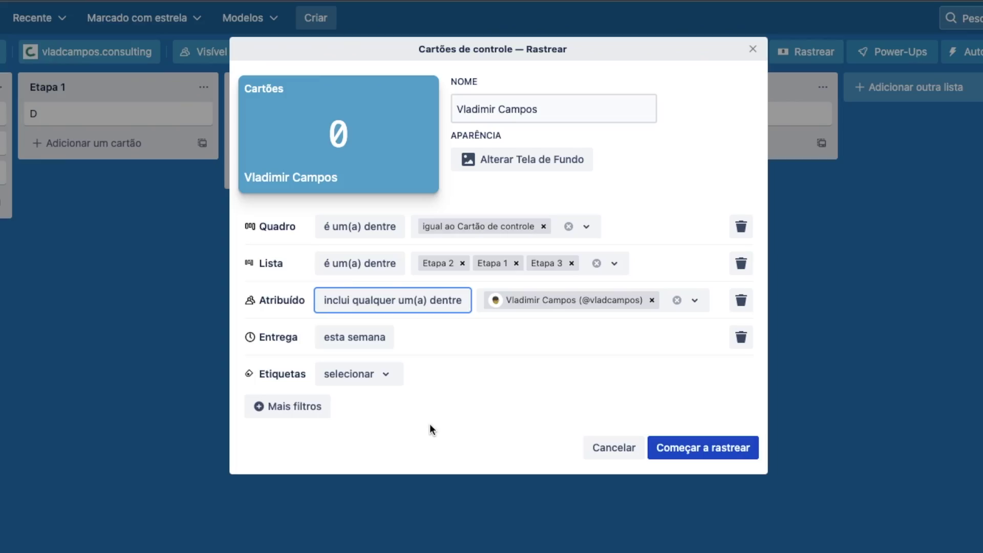
{"action": "left_click", "coordinate": [285, 407]}
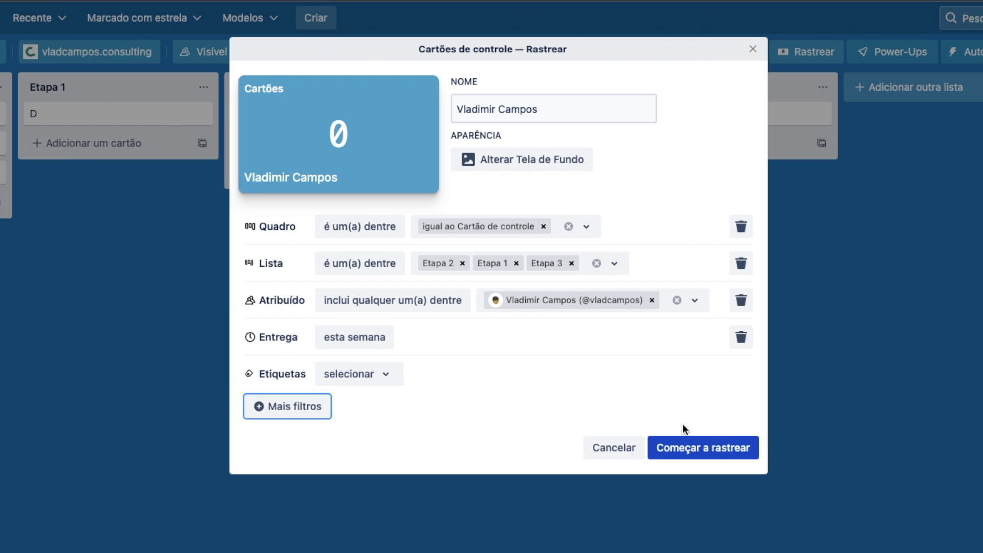
{"action": "left_click", "coordinate": [718, 455]}
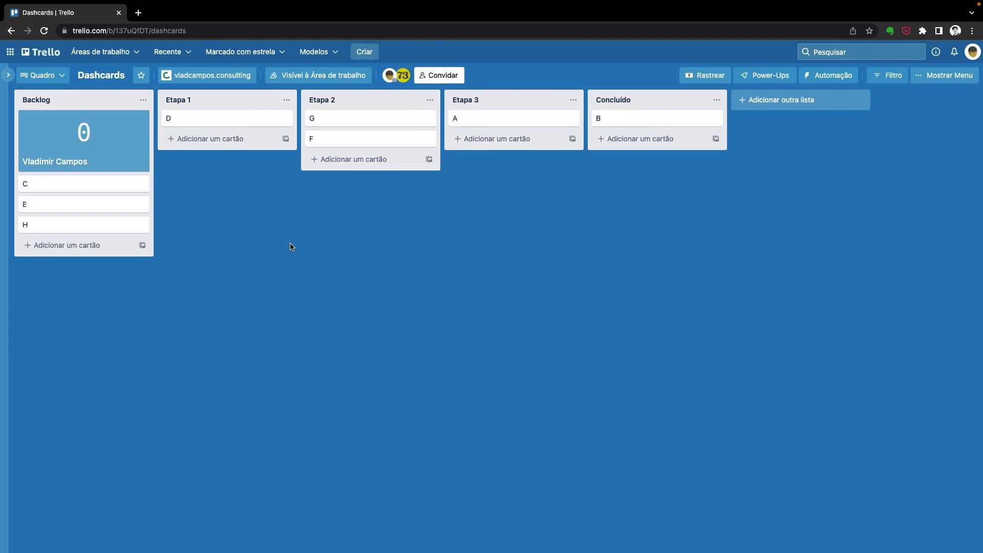
- Move the control card from the Backlog list to Etapa 1 and on to the beginning of Etapa 2
{"action": "left_click_drag", "start_coordinate": [115, 146], "coordinate": [261, 129]}
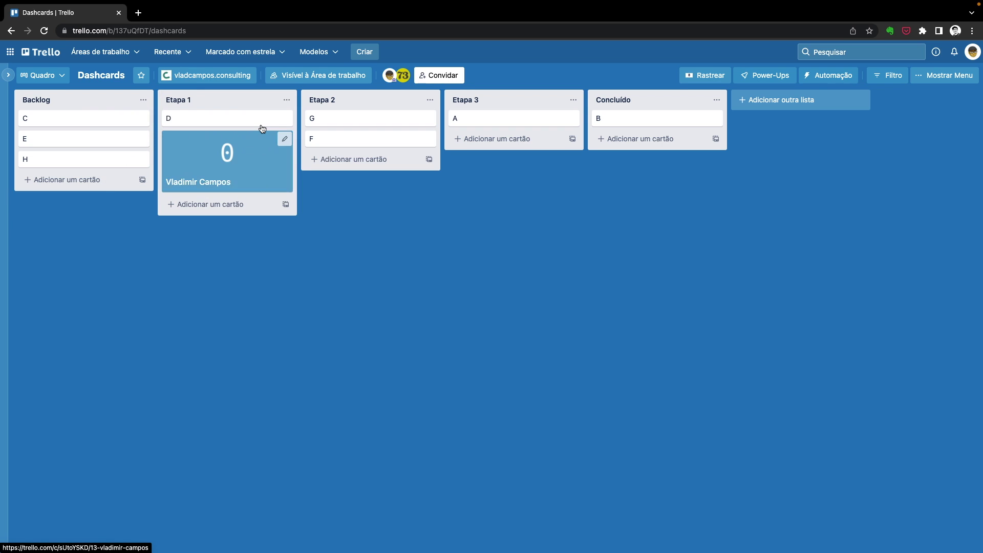
{"action": "left_click_drag", "start_coordinate": [240, 161], "coordinate": [400, 136]}
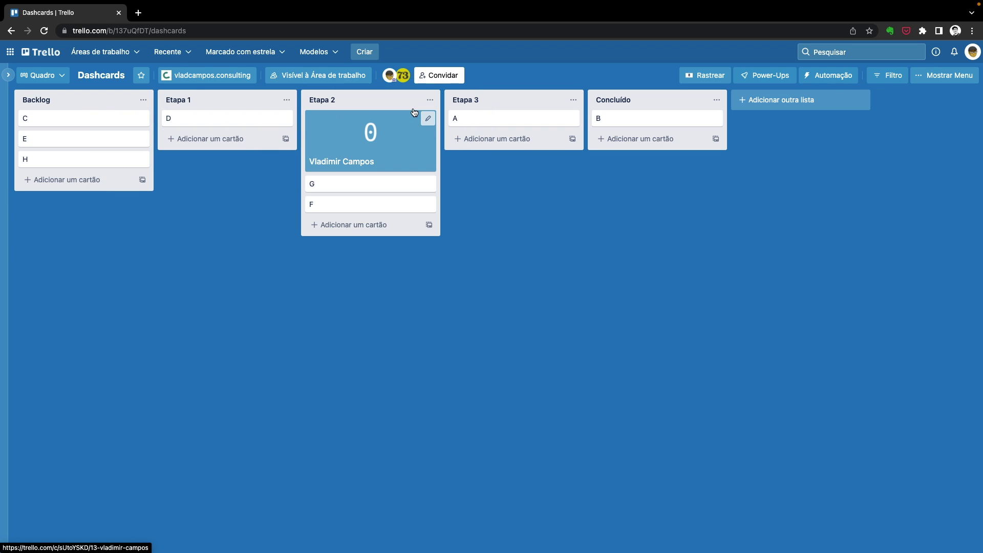
{"action": "left_click", "coordinate": [400, 136]}
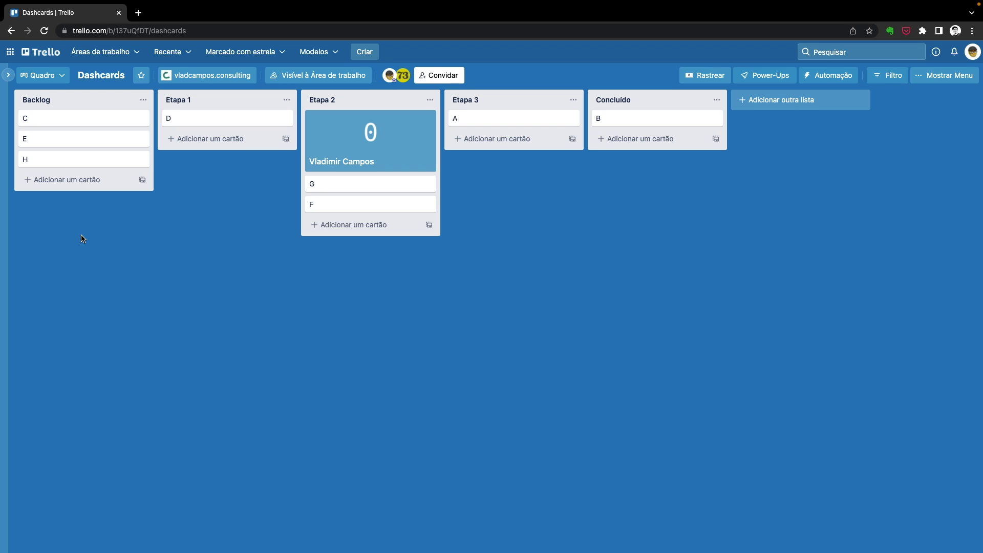
- Add a list named "Painel de Controle" before Backlog and move the control card into it
{"action": "double_click", "coordinate": [56, 235]}
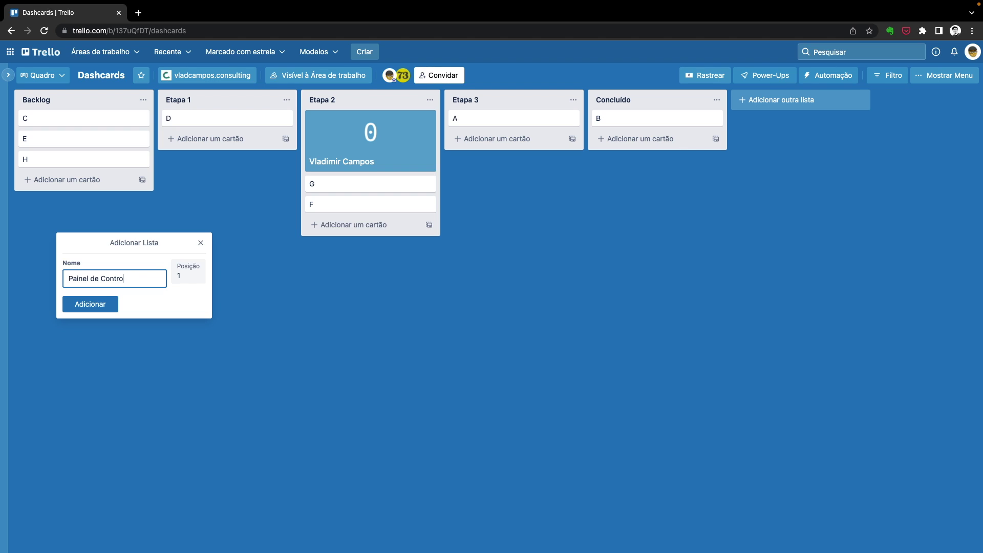
{"action": "type", "text": "Painel de Controle"}
{"action": "key", "text": "Return"}
{"action": "left_click_drag", "start_coordinate": [528, 141], "coordinate": [118, 147]}
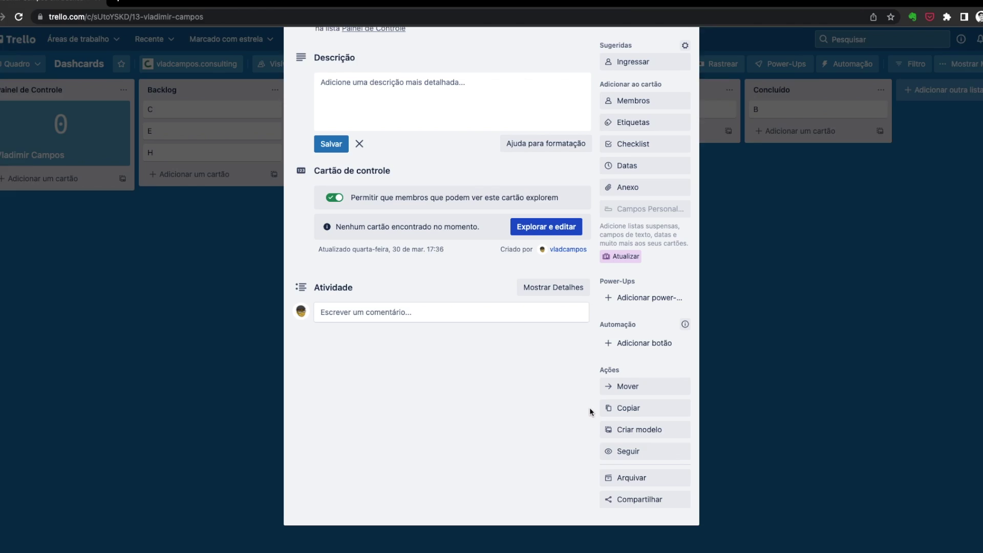
- Copy the control card within the Painel de Controle list under the title "73", and close the original card
{"action": "left_click", "coordinate": [622, 408]}
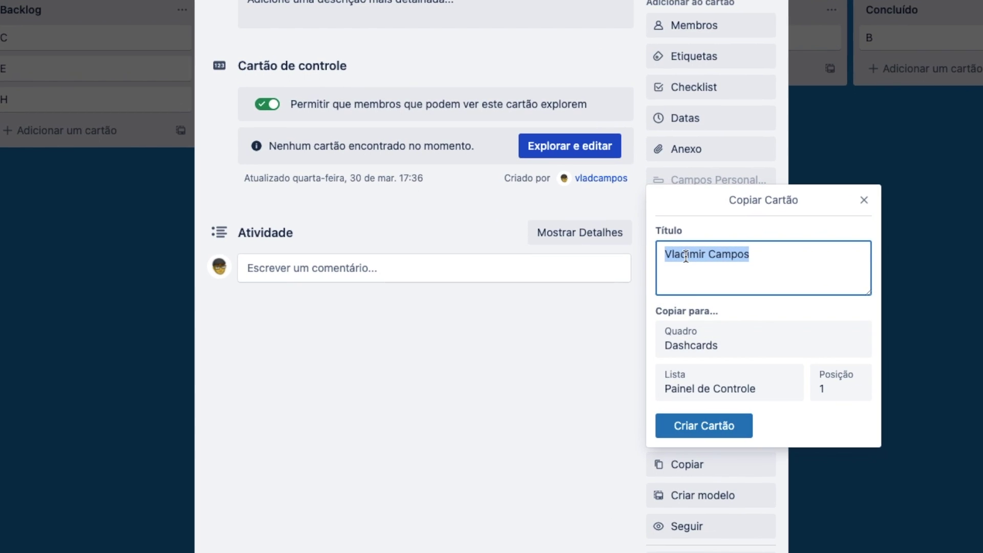
{"action": "type", "text": "73"}
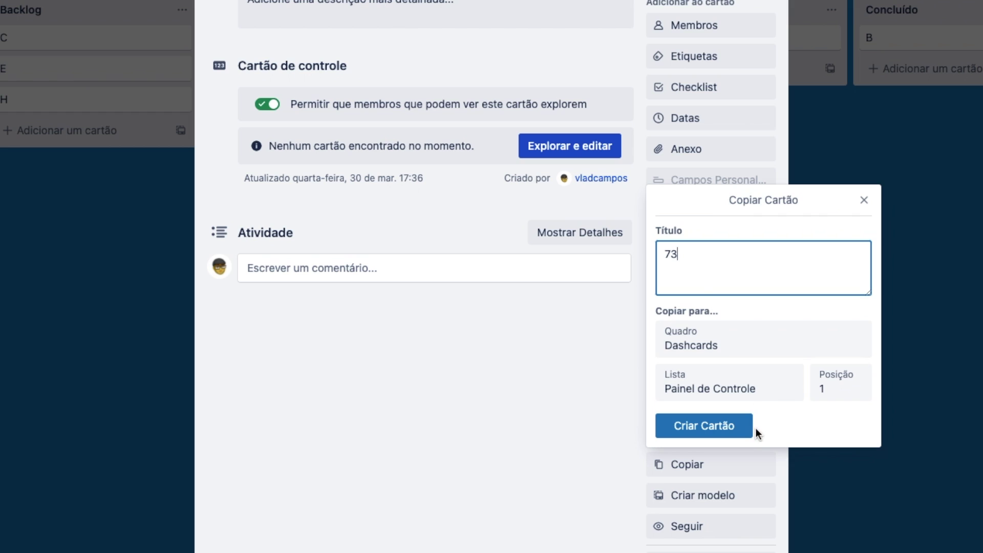
{"action": "left_click", "coordinate": [722, 433]}
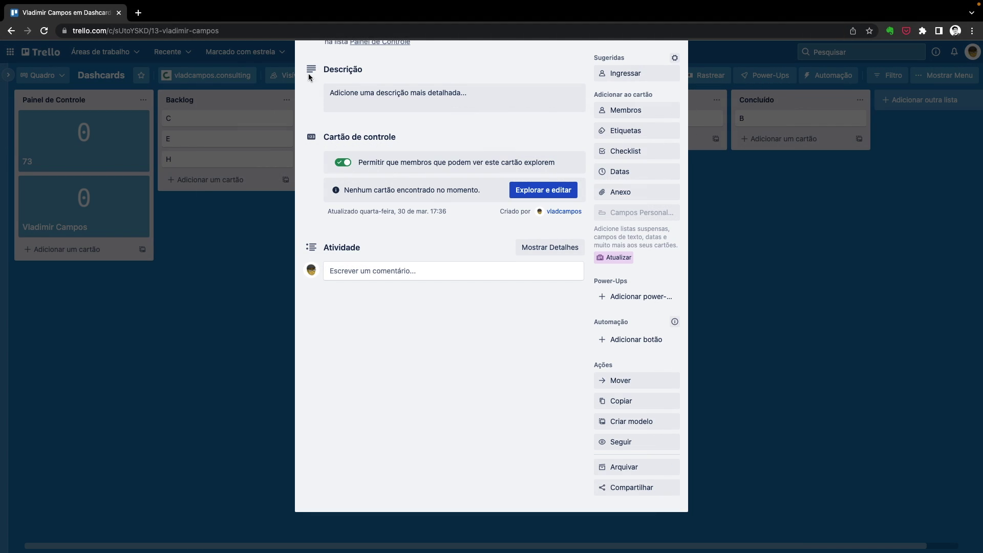
{"action": "scroll", "coordinate": [401, 253], "scroll_direction": "up", "scroll_amount": 5}
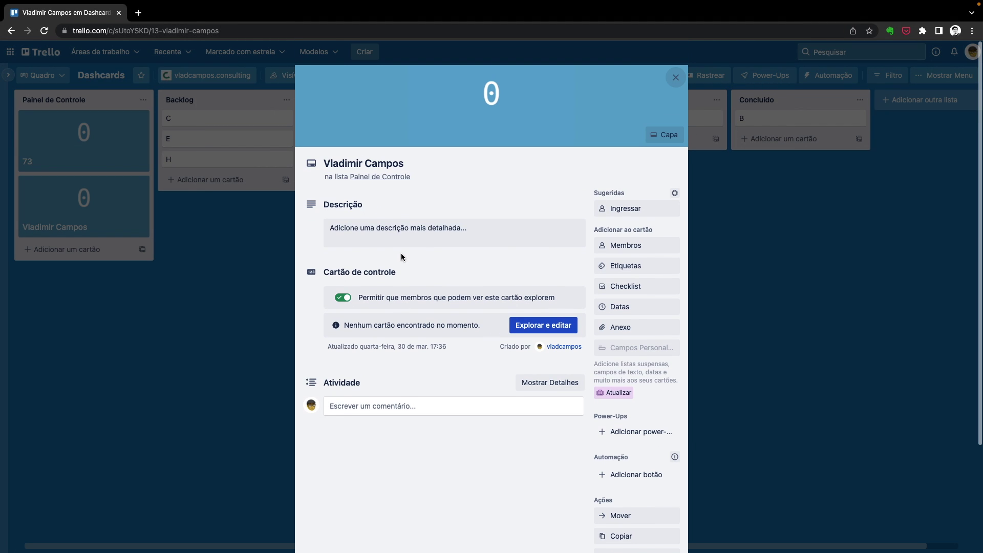
{"action": "left_click", "coordinate": [674, 91]}
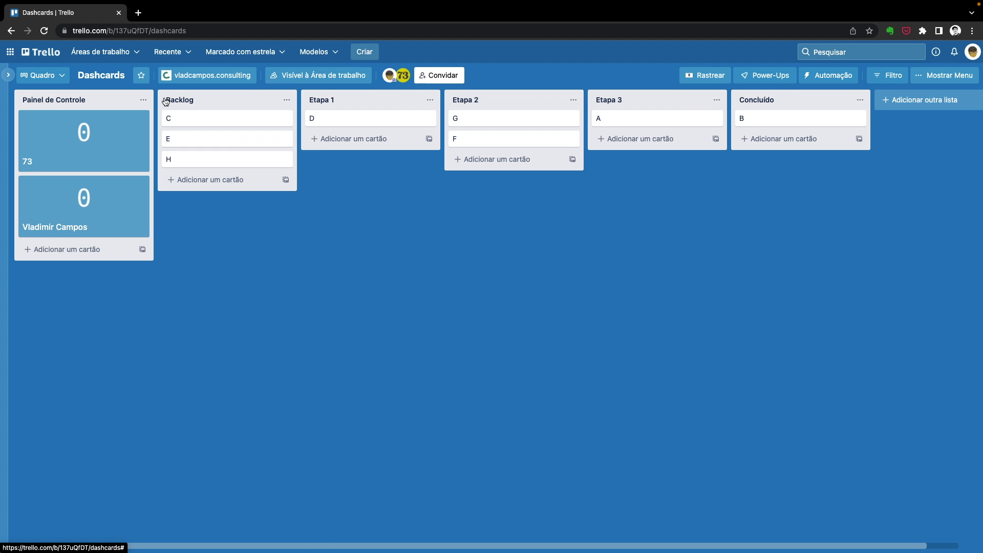
- Edit the filters of control card 73 to replace the assigned member with the board's other member, and save them
{"action": "left_click", "coordinate": [82, 155]}
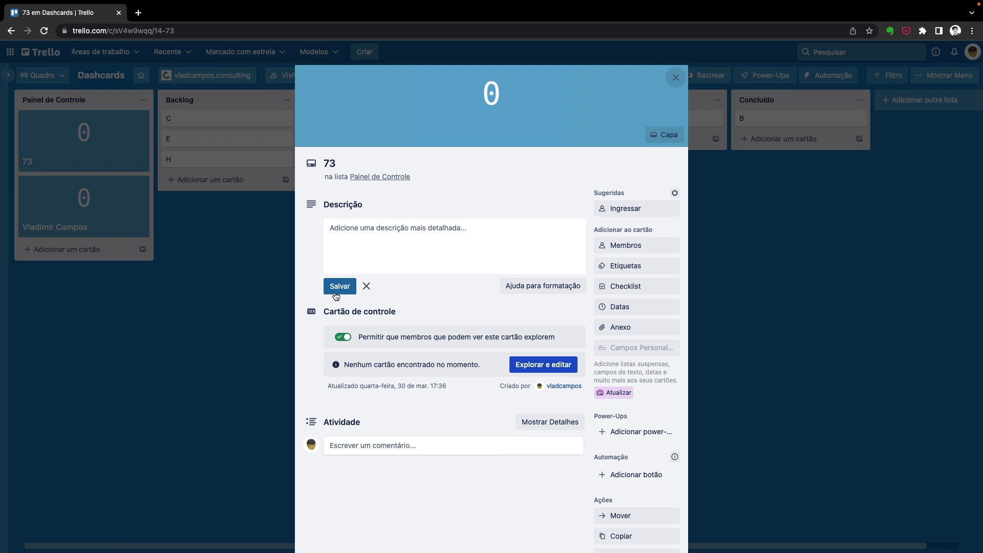
{"action": "left_click", "coordinate": [546, 367]}
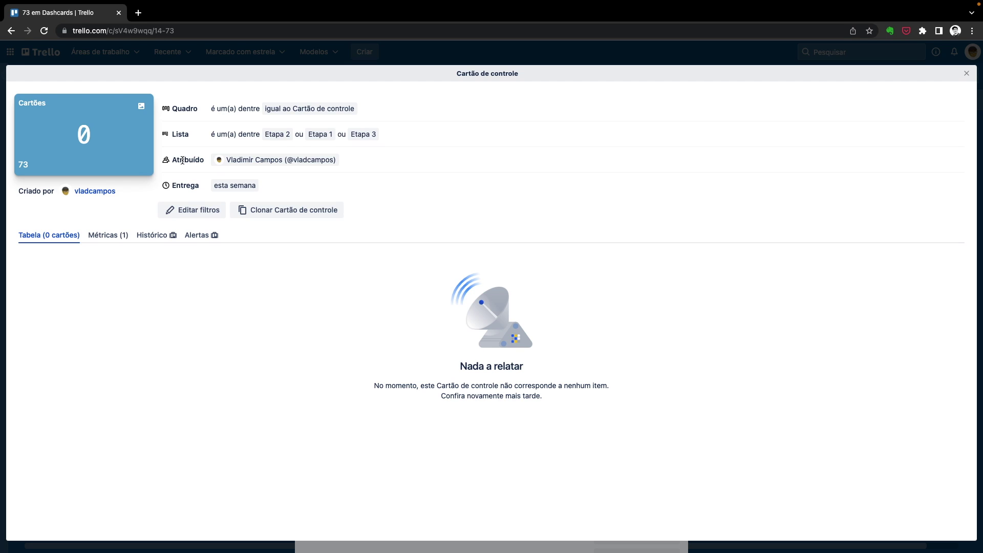
{"action": "left_click", "coordinate": [190, 210]}
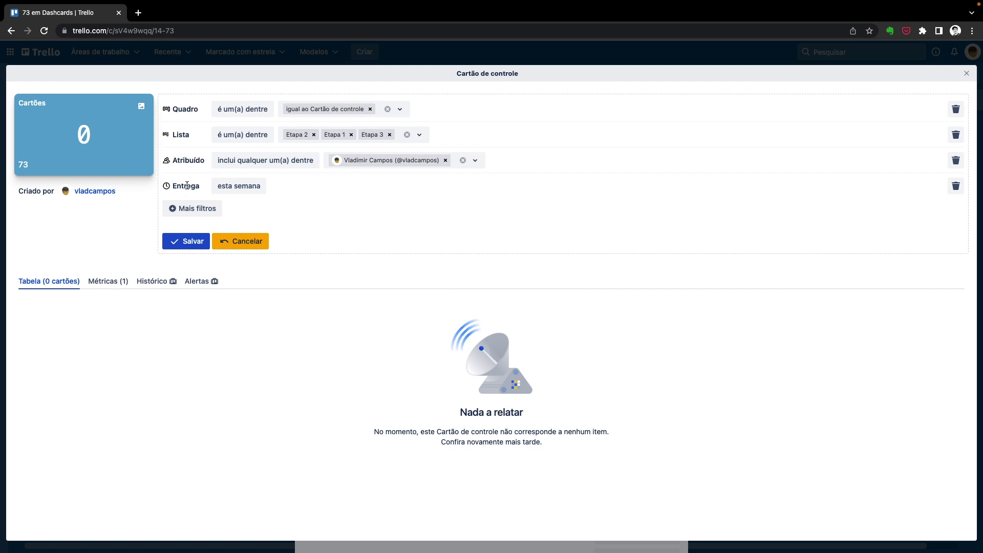
{"action": "left_click", "coordinate": [445, 160]}
{"action": "left_click", "coordinate": [363, 162]}
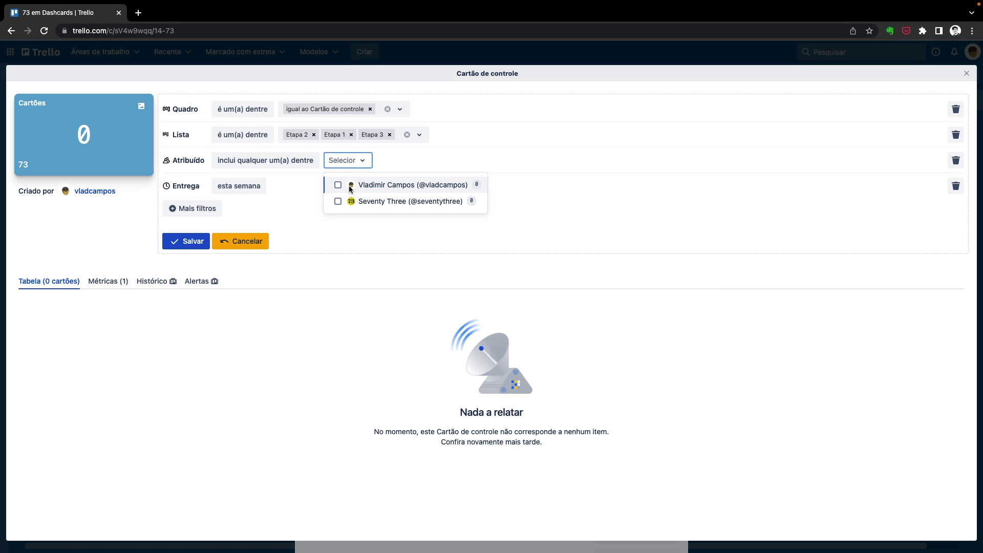
{"action": "left_click", "coordinate": [339, 202]}
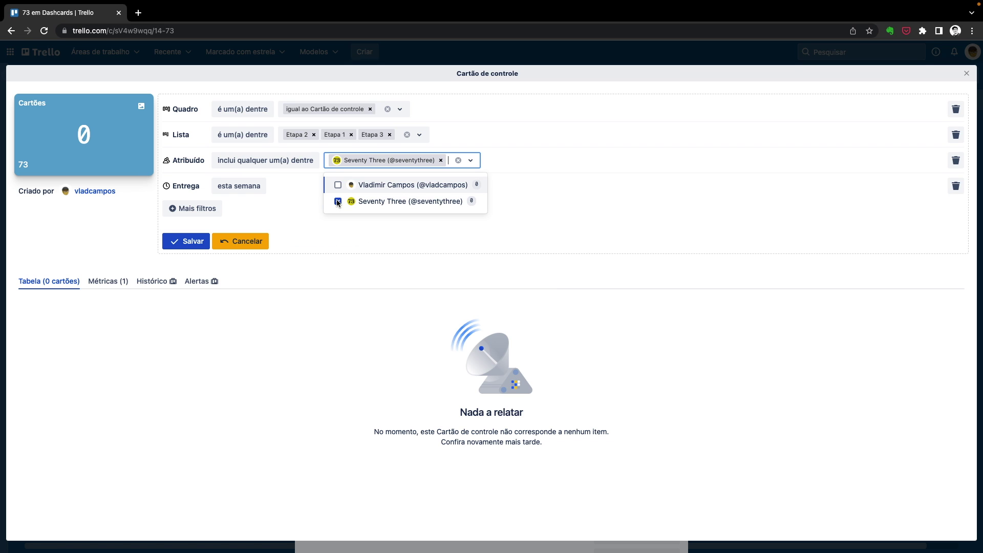
{"action": "left_click", "coordinate": [189, 241]}
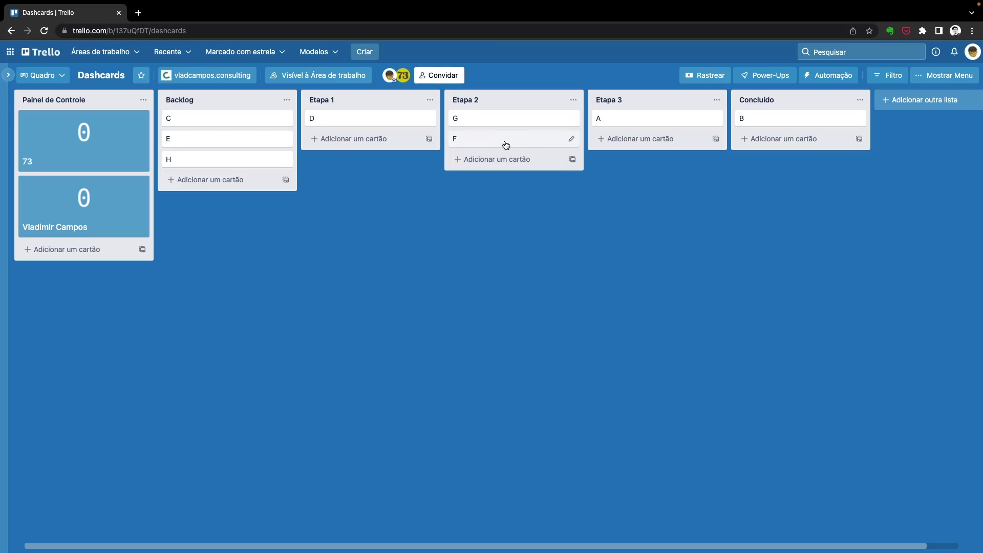
- Assign yourself to card F in Etapa 2, cards C and H in Backlog, and card A in Etapa 3
{"action": "key", "text": "space"}
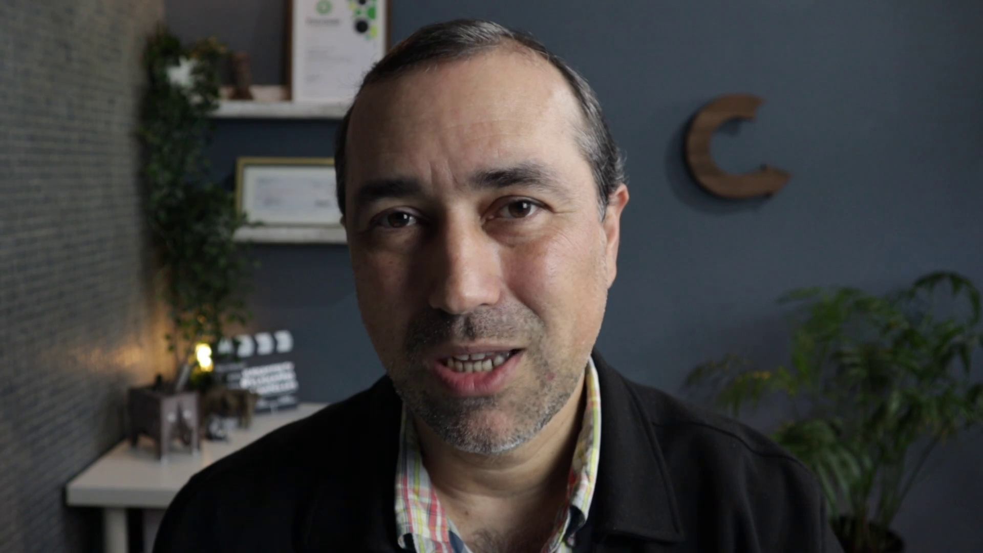
{"action": "key", "text": "space"}
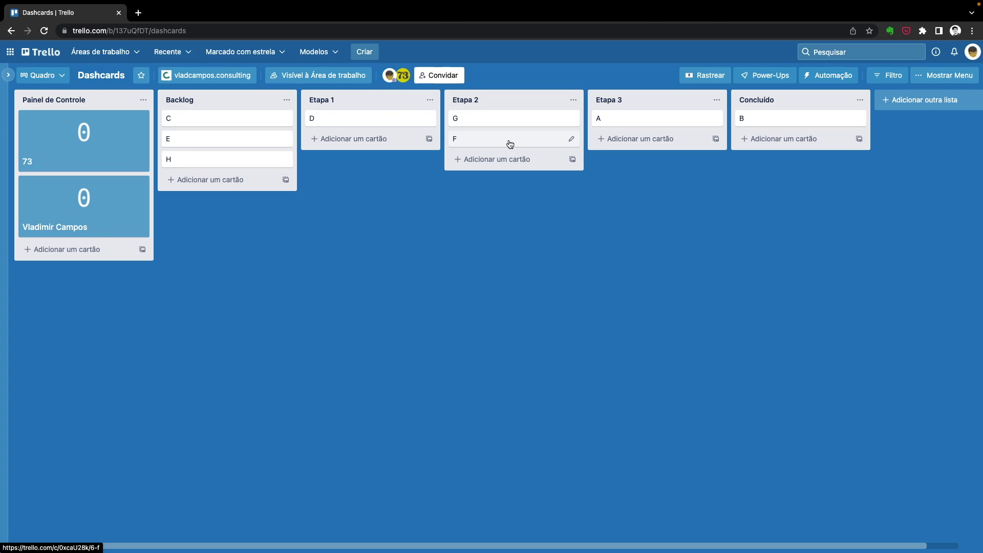
{"action": "key", "text": "space"}
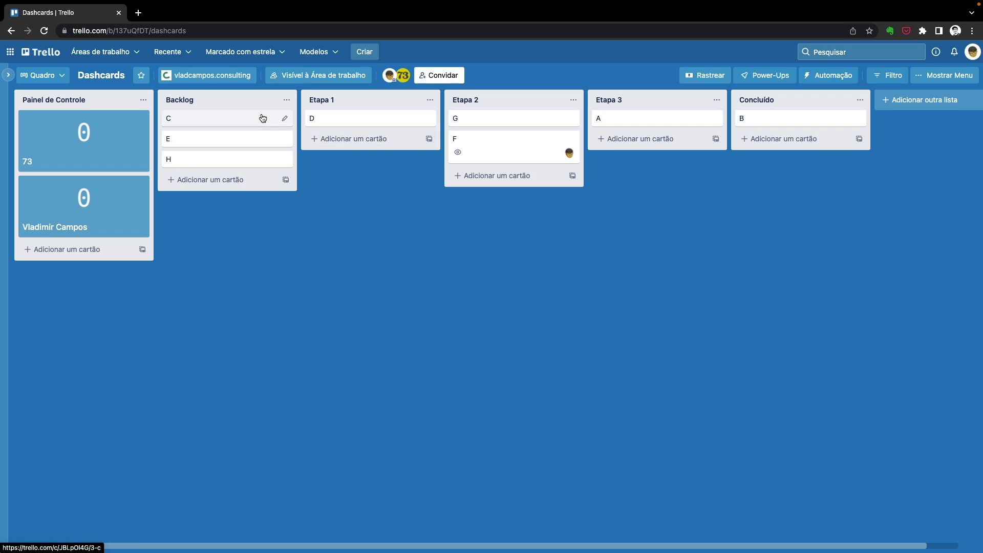
{"action": "key", "text": "space"}
{"action": "key", "text": "space"}
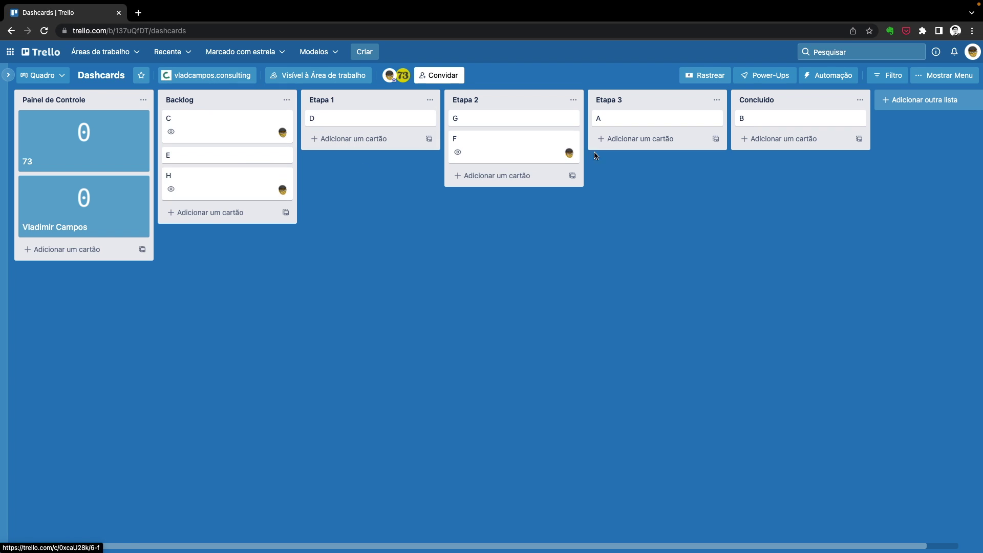
{"action": "key", "text": "space"}
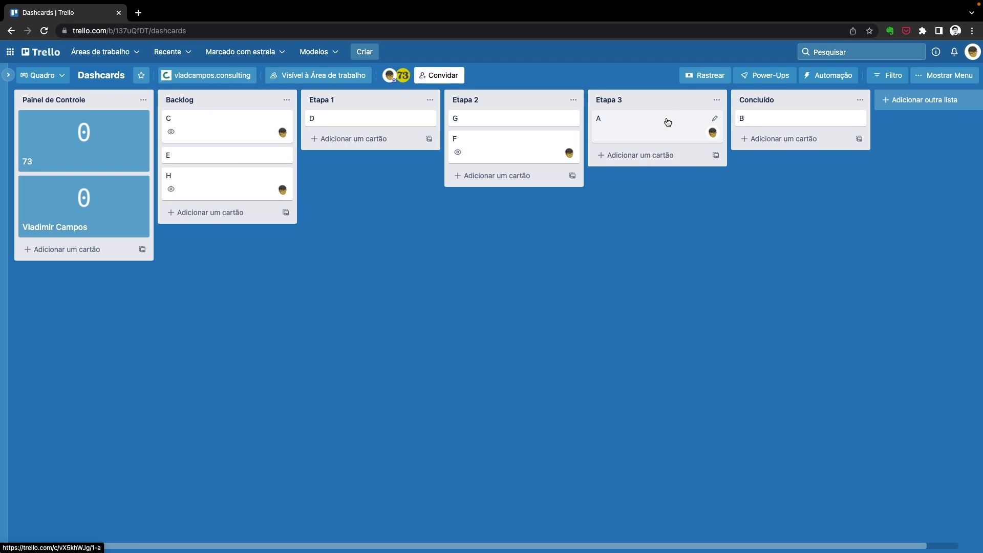
- Assign the board's other member to card E in Backlog, and close the card
{"action": "left_click", "coordinate": [282, 158]}
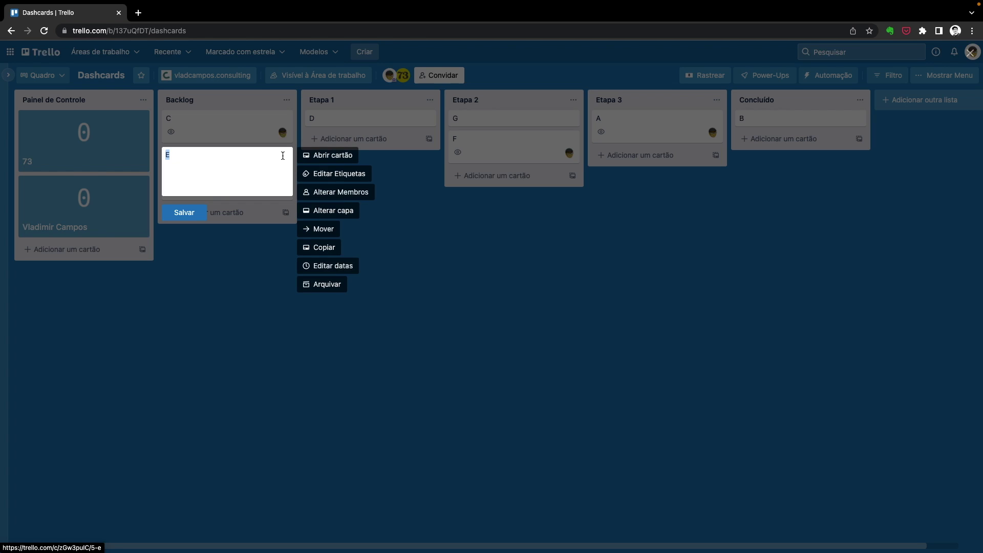
{"action": "left_click", "coordinate": [338, 156]}
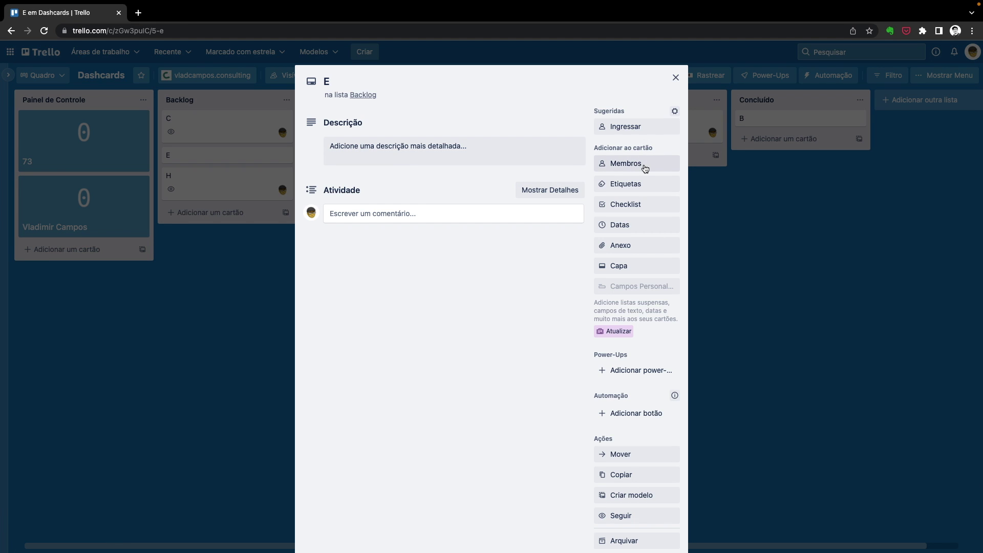
{"action": "left_click", "coordinate": [625, 164]}
{"action": "left_click", "coordinate": [645, 273]}
{"action": "key", "text": "Escape"}
- Assign the board's other member to card D in Etapa 1 and card G in Etapa 2
{"action": "left_click", "coordinate": [429, 118]}
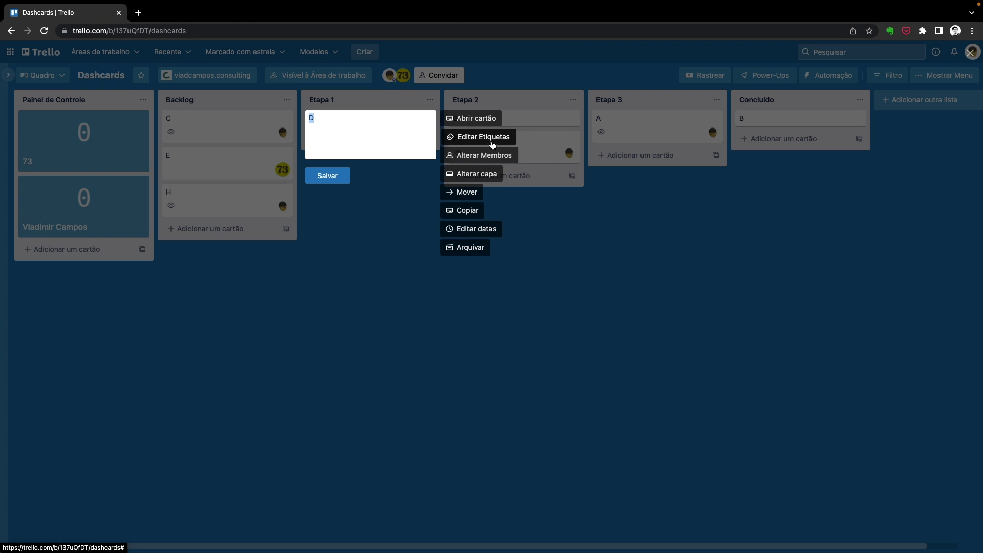
{"action": "left_click", "coordinate": [471, 118]}
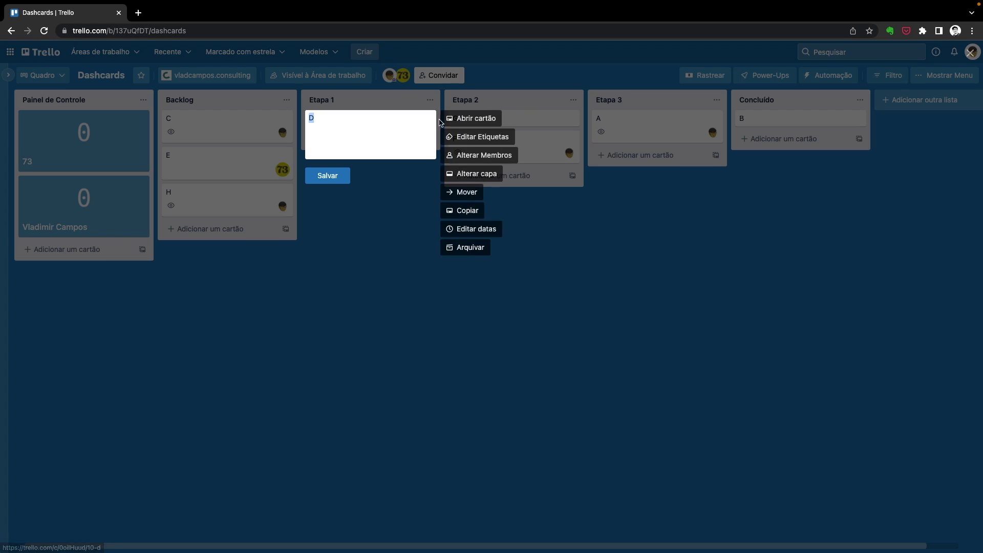
{"action": "left_click", "coordinate": [484, 155]}
{"action": "left_click", "coordinate": [484, 266]}
{"action": "left_click", "coordinate": [573, 118]}
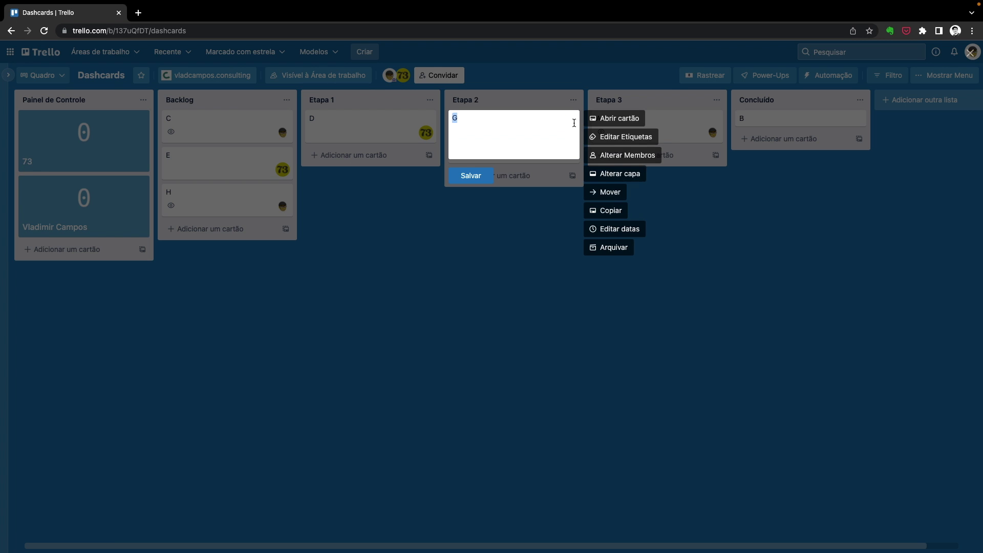
{"action": "left_click", "coordinate": [626, 155]}
{"action": "left_click", "coordinate": [660, 264]}
{"action": "left_click", "coordinate": [730, 177]}
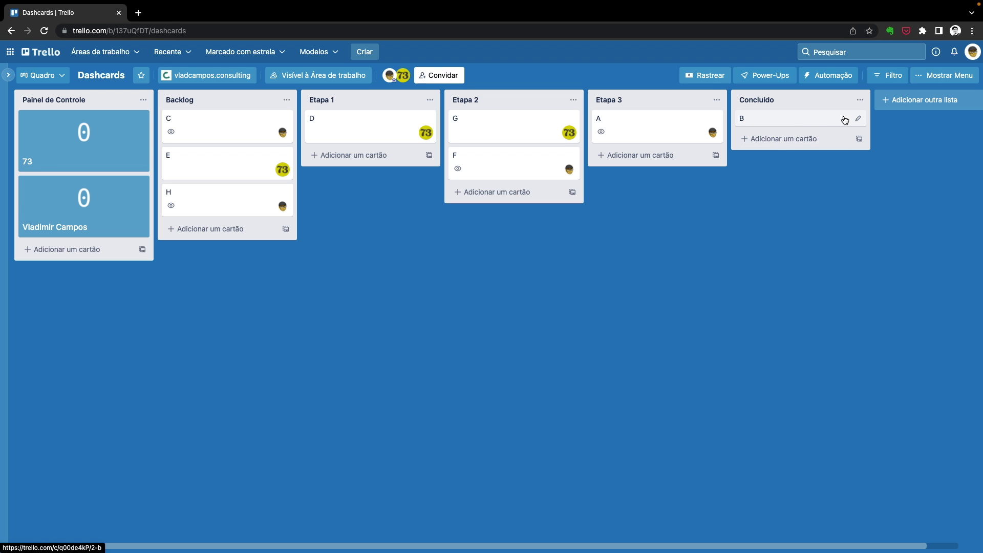
- Assign the board's other member to card B in Concluído, and move that card below F in Etapa 2
{"action": "left_click", "coordinate": [859, 118]}
{"action": "left_click", "coordinate": [774, 231]}
{"action": "left_click", "coordinate": [859, 118]}
{"action": "left_click", "coordinate": [914, 156]}
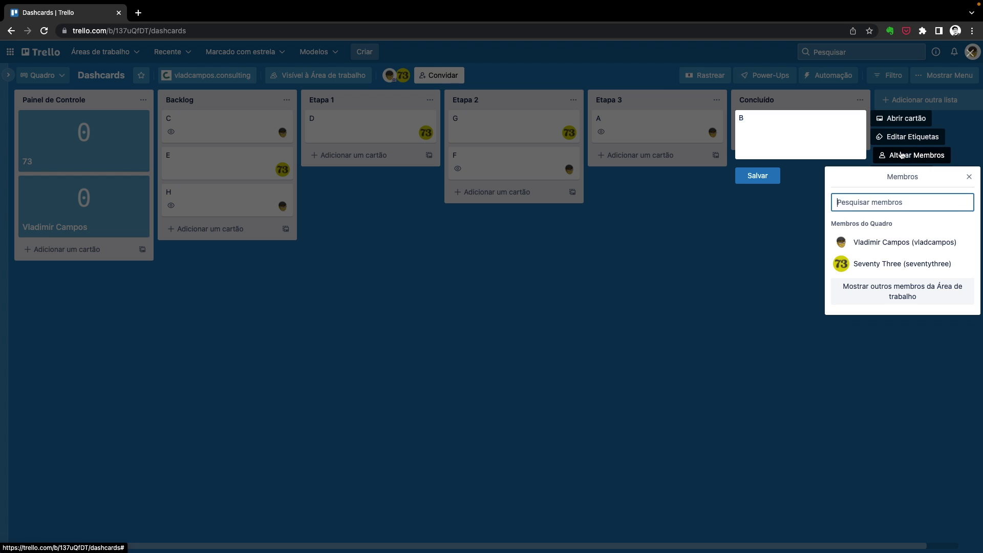
{"action": "left_click", "coordinate": [871, 261]}
{"action": "left_click", "coordinate": [755, 217]}
{"action": "left_click_drag", "start_coordinate": [794, 131], "coordinate": [518, 217]}
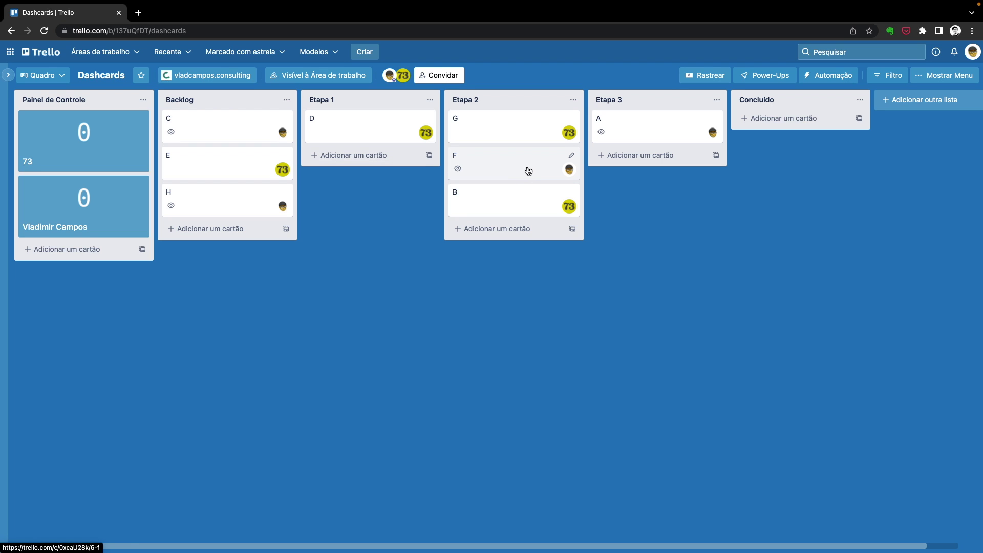
- Set the due date of card F in Etapa 2 to 01/04/2022 and save it
{"action": "left_click", "coordinate": [529, 170]}
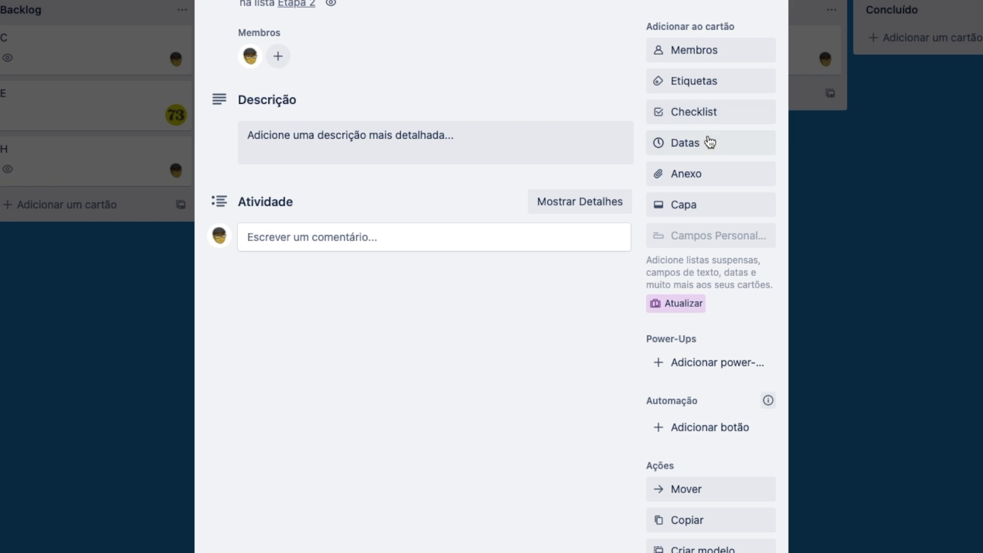
{"action": "left_click", "coordinate": [710, 142]}
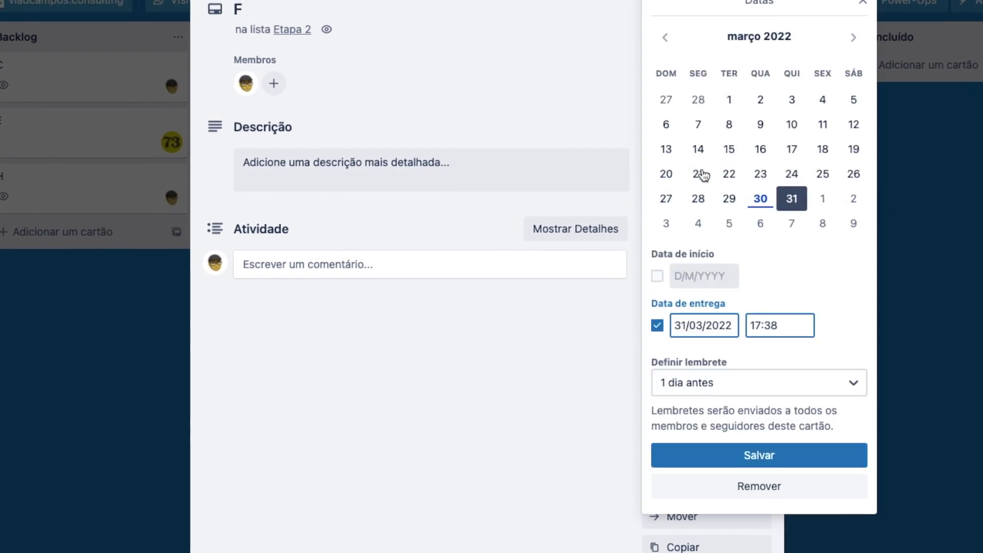
{"action": "left_click", "coordinate": [827, 171]}
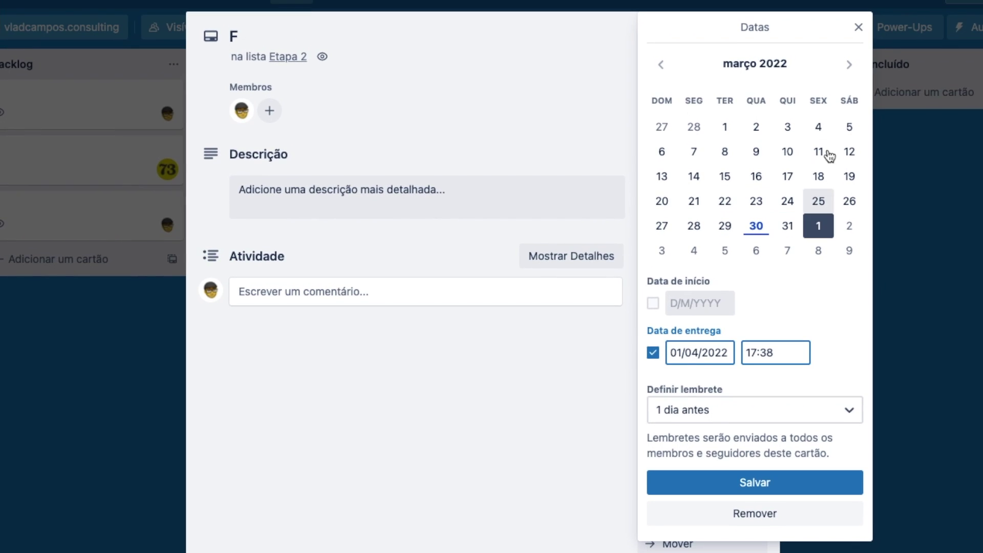
{"action": "left_click", "coordinate": [753, 482]}
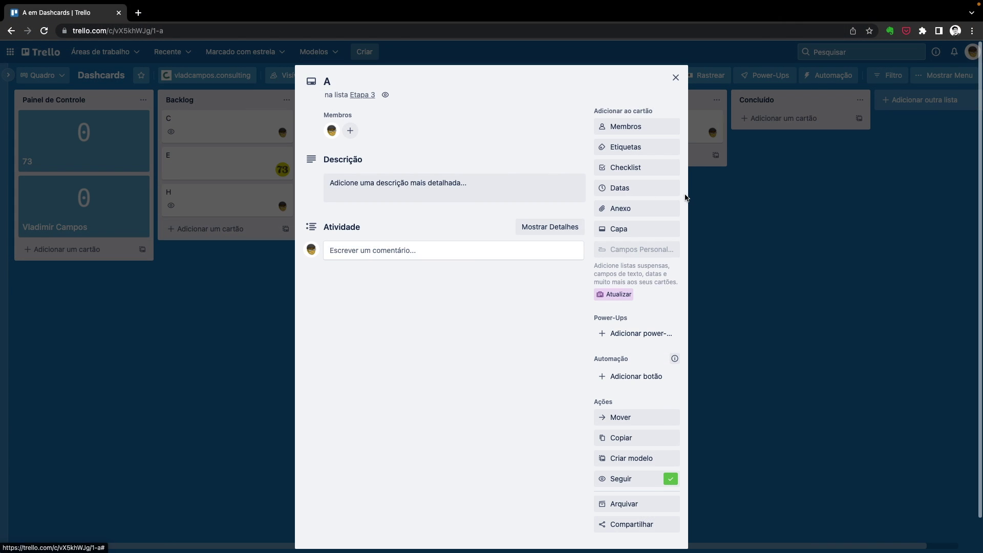
- Save a due date of 01/04/2022 on card A in Etapa 3, and close the card
{"action": "left_click", "coordinate": [648, 188]}
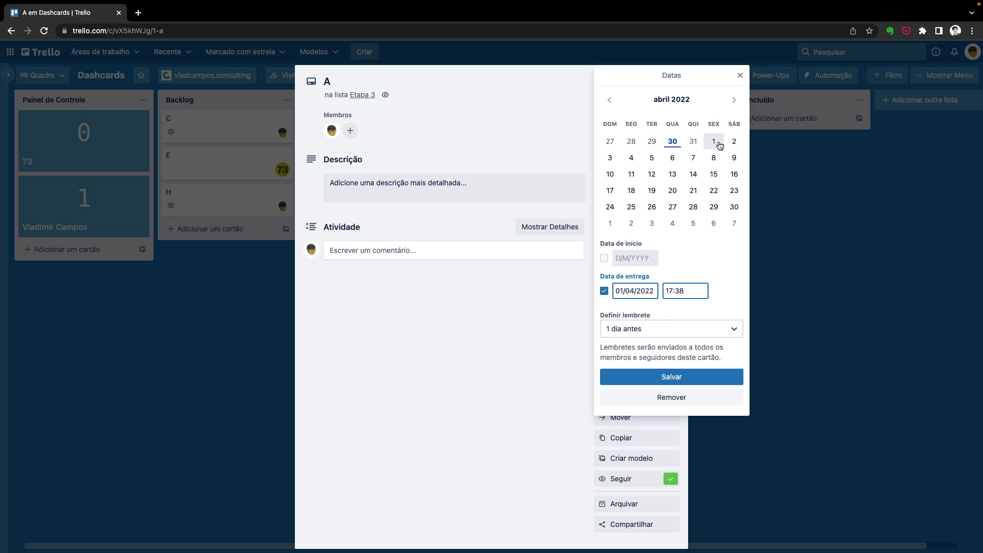
{"action": "left_click", "coordinate": [720, 146]}
{"action": "left_click", "coordinate": [665, 383]}
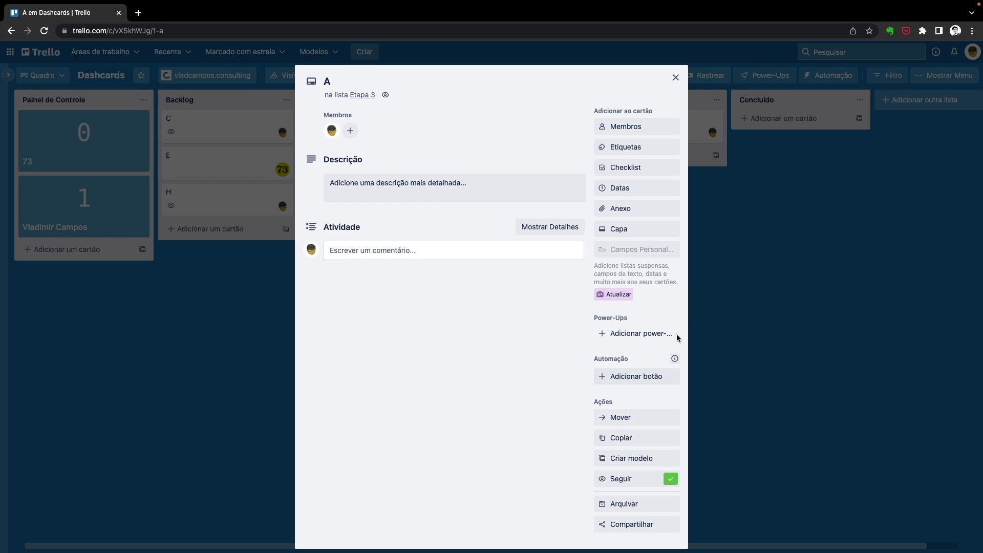
{"action": "key", "text": "Escape"}
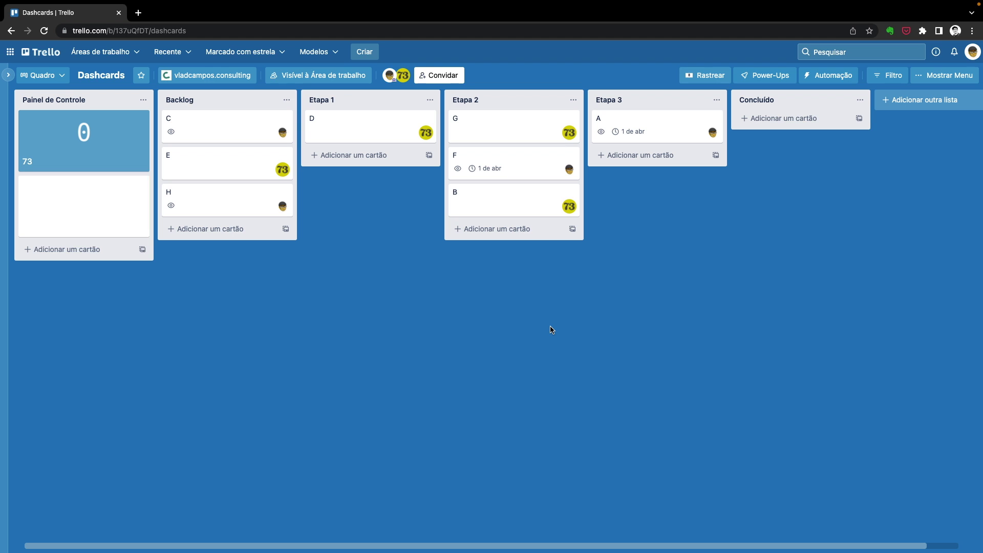
- Give card D in Etapa 1 a due date of 12 April 2022
{"action": "left_click", "coordinate": [409, 126]}
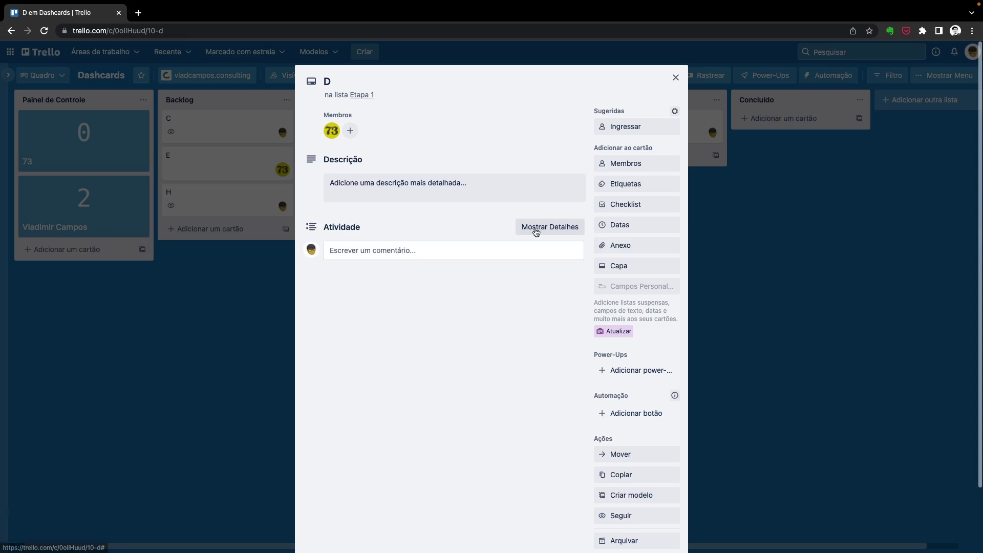
{"action": "left_click", "coordinate": [639, 222]}
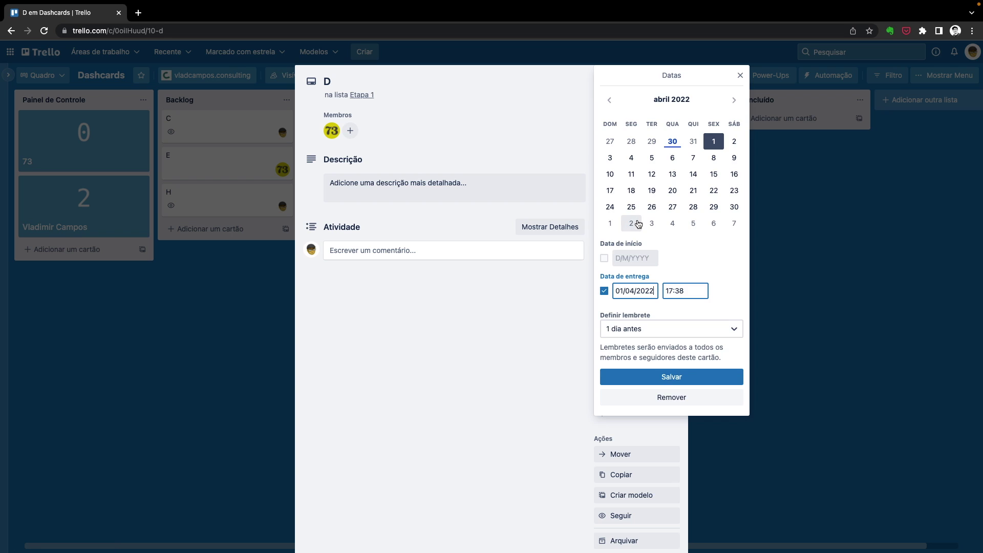
{"action": "left_click", "coordinate": [655, 178]}
{"action": "left_click", "coordinate": [657, 376]}
- Set card E's due date to 31/03/2022 and move the card from Backlog to Etapa 1, below D
{"action": "left_click", "coordinate": [196, 171]}
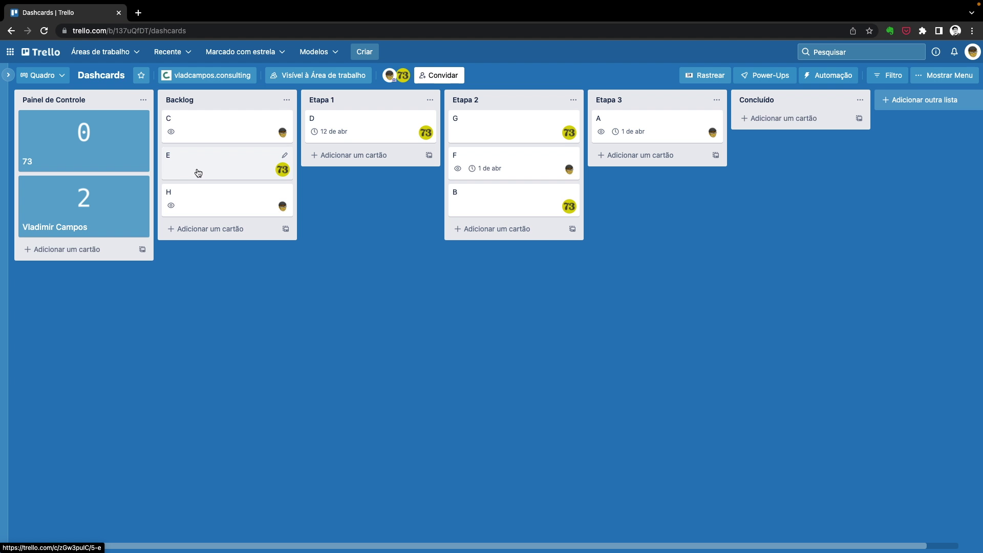
{"action": "left_click", "coordinate": [196, 171]}
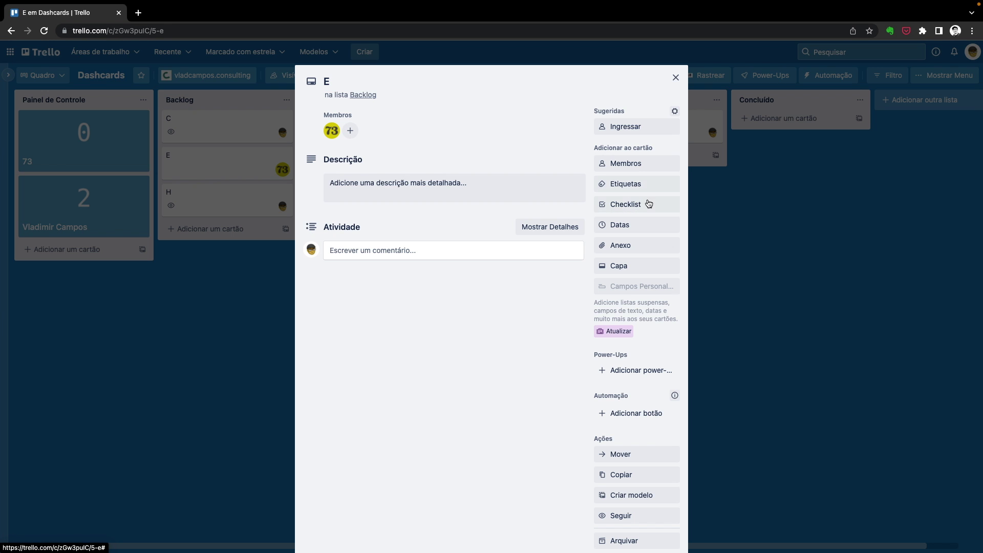
{"action": "left_click", "coordinate": [639, 225]}
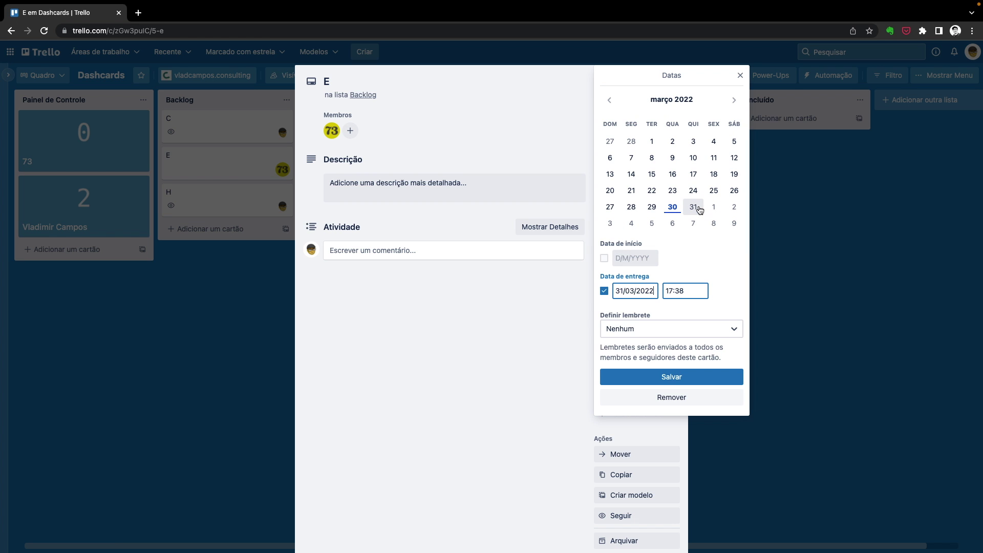
{"action": "left_click", "coordinate": [676, 379]}
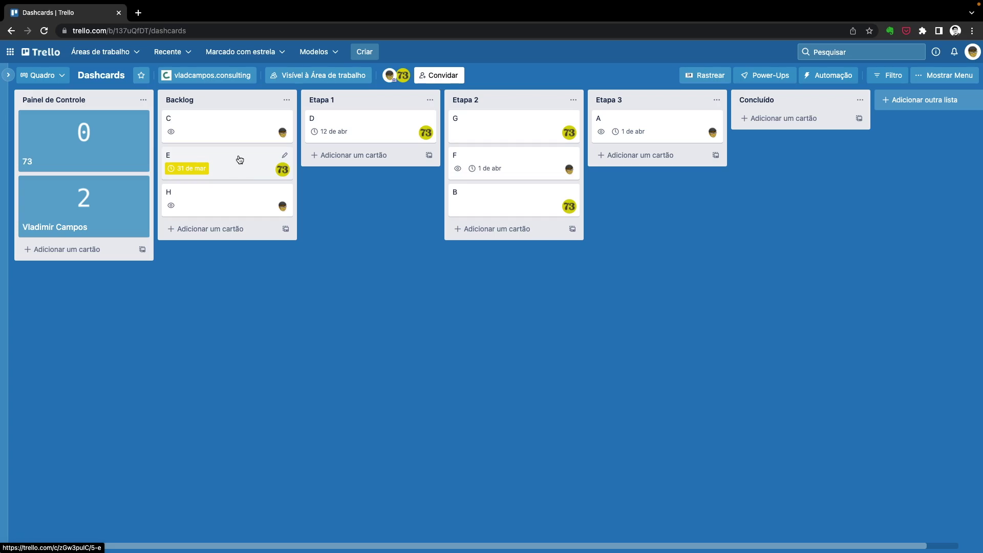
{"action": "left_click_drag", "start_coordinate": [239, 161], "coordinate": [369, 172]}
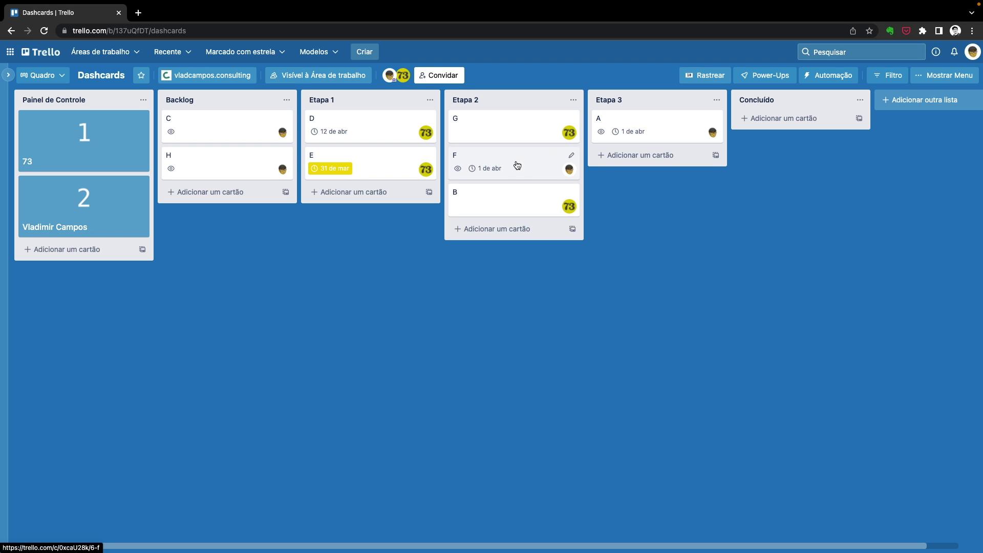
- Move card F from Etapa 2 to Concluído, and card A from Etapa 3 to the end of Etapa 2
{"action": "left_click_drag", "start_coordinate": [517, 165], "coordinate": [777, 125]}
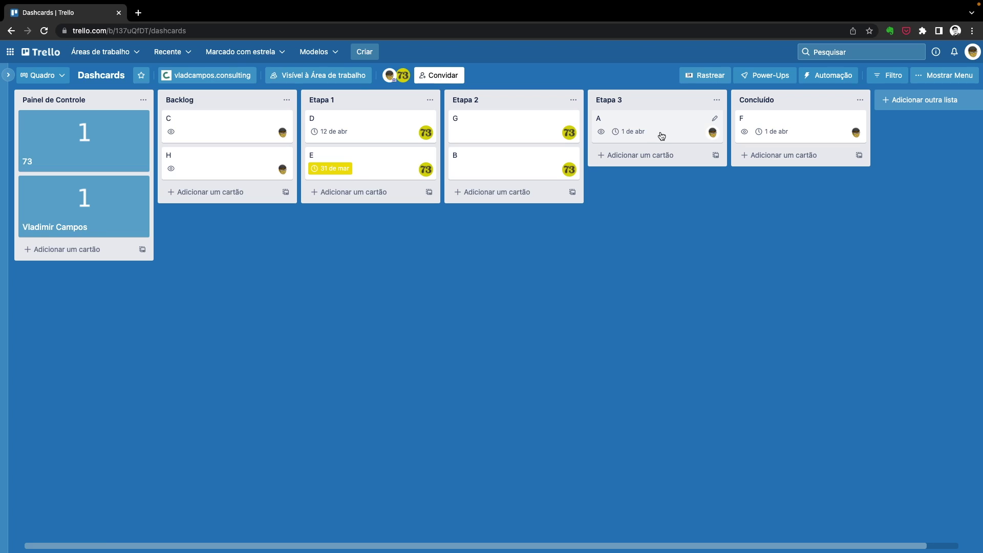
{"action": "left_click_drag", "start_coordinate": [661, 136], "coordinate": [560, 215]}
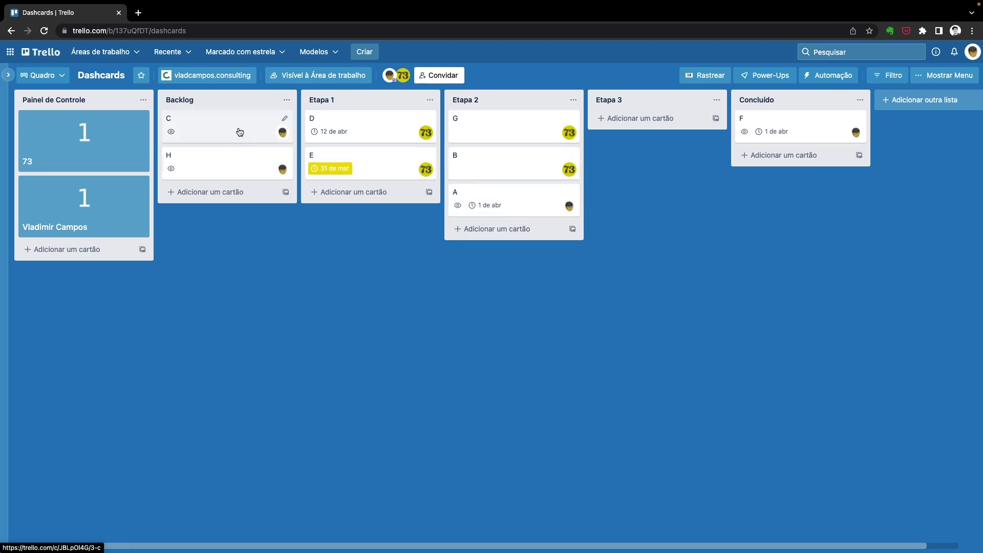
- Move card C from Backlog to the end of Etapa 1 and set its due date to 31/3/2022
{"action": "left_click_drag", "start_coordinate": [246, 130], "coordinate": [365, 193]}
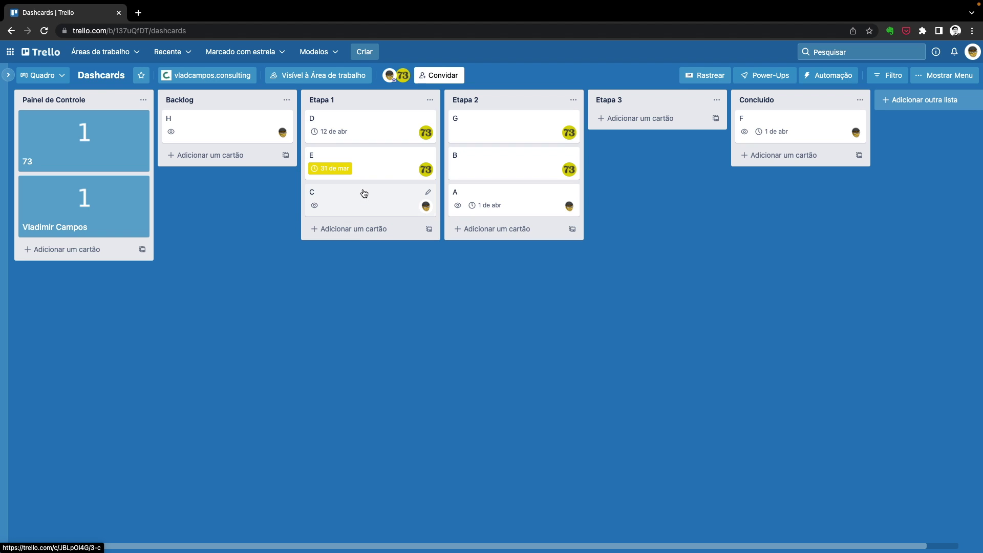
{"action": "left_click", "coordinate": [398, 207]}
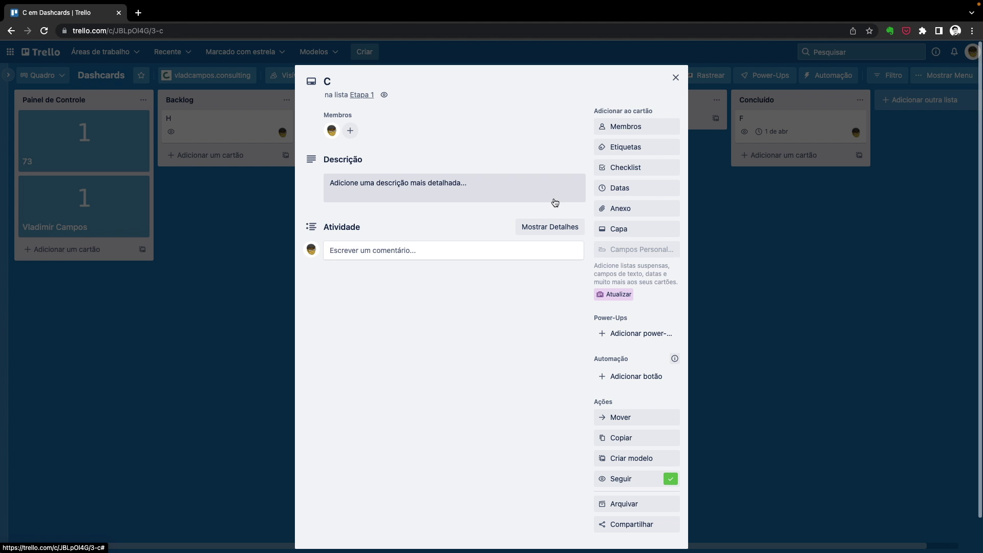
{"action": "left_click", "coordinate": [650, 191]}
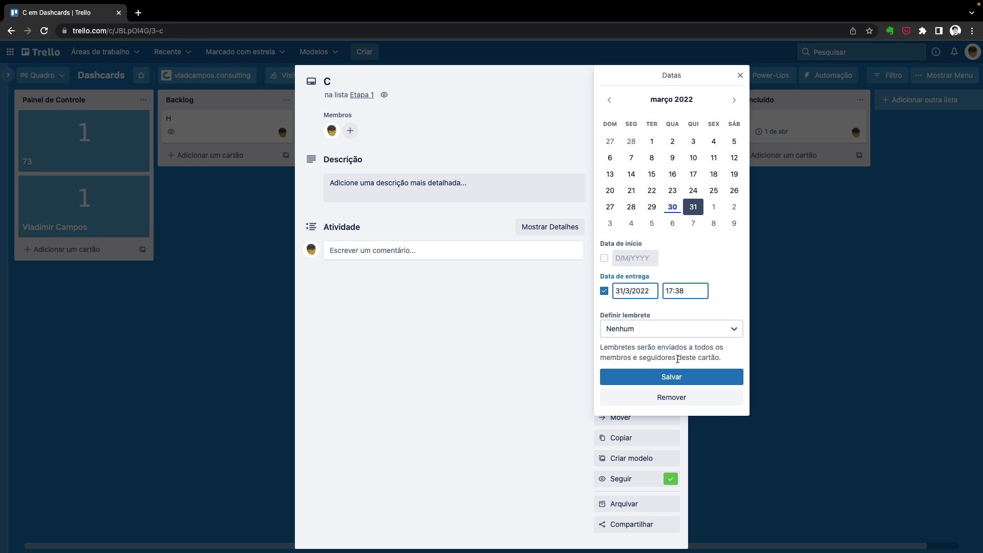
{"action": "left_click", "coordinate": [676, 383]}
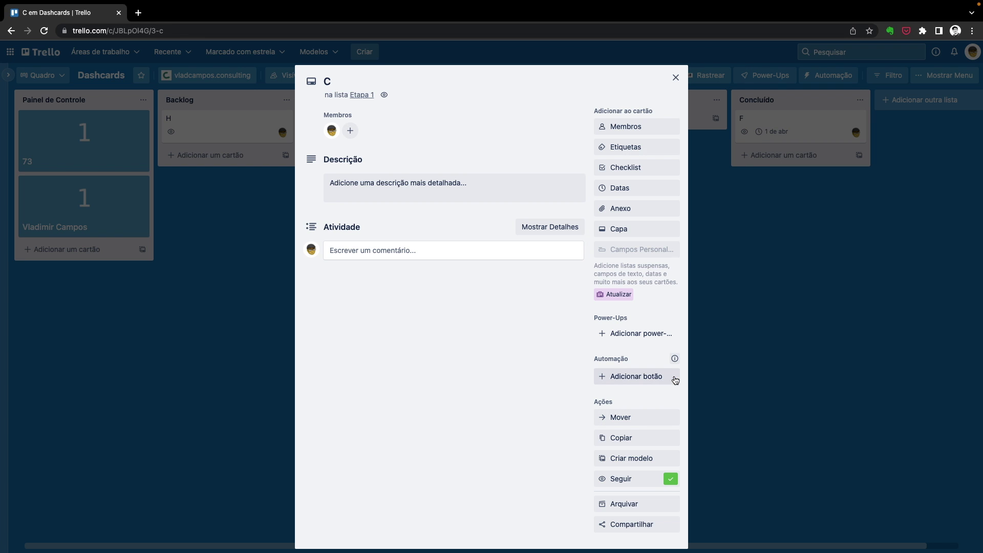
{"action": "left_click", "coordinate": [676, 77]}
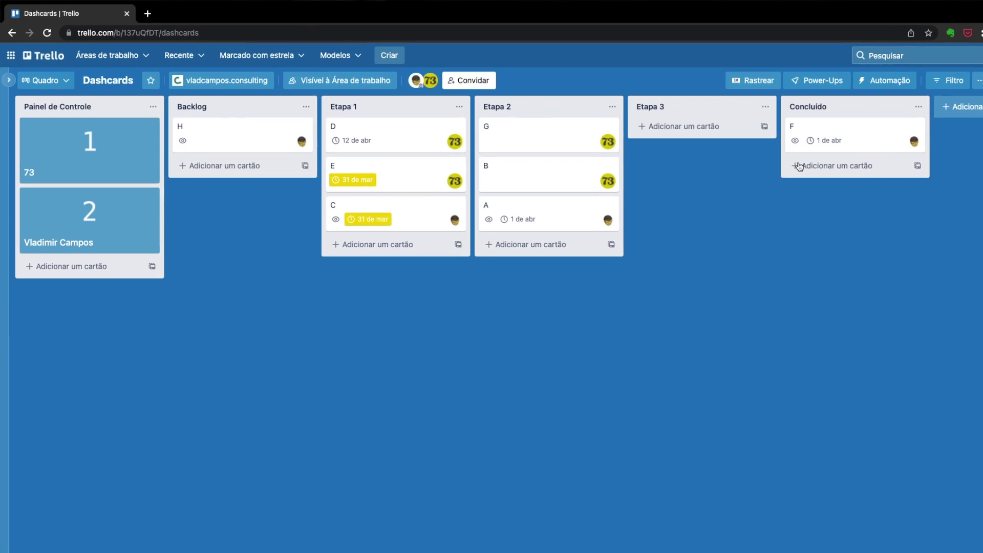
- Move card F from Concluído to the end of Etapa 2, and review the cards listed in the control card below 73
{"action": "left_click_drag", "start_coordinate": [853, 129], "coordinate": [549, 272]}
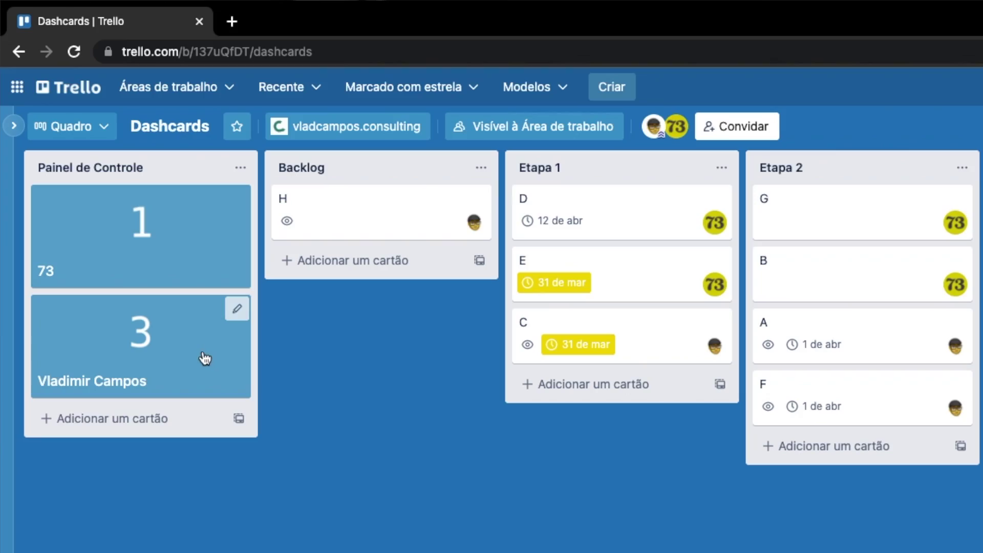
{"action": "left_click", "coordinate": [200, 354]}
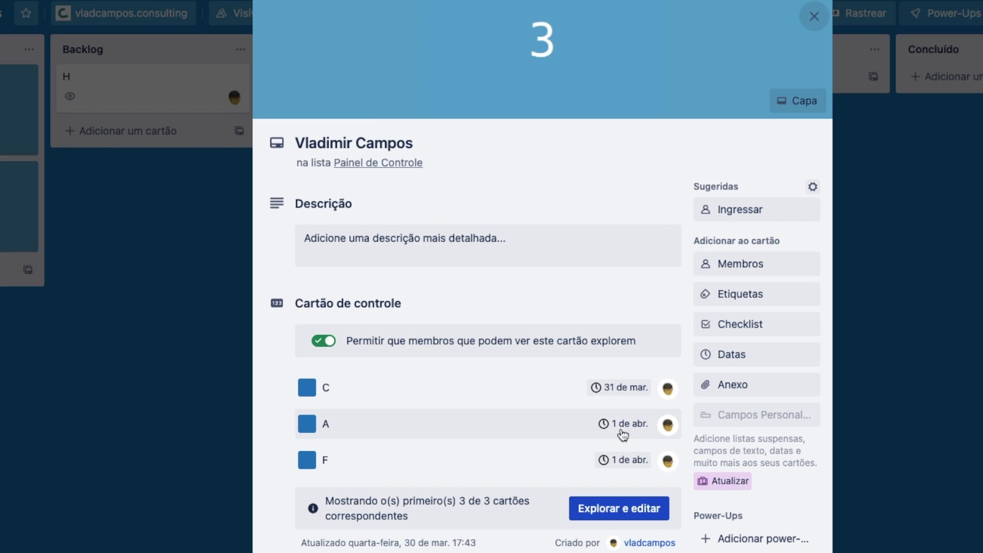
{"action": "left_click", "coordinate": [412, 430]}
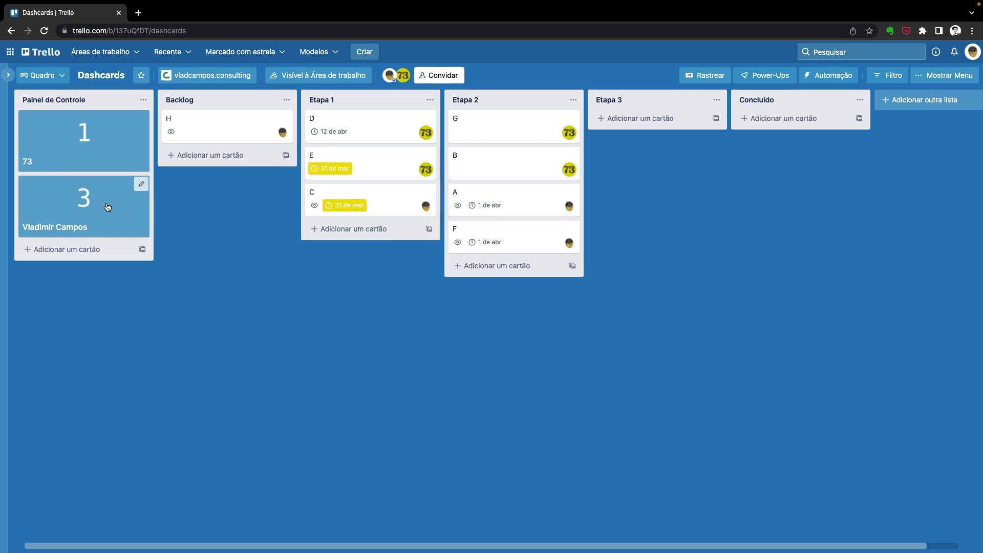
- Explore the control card below 73 in its detailed table view, sorting the matching cards by Entrega in descending order
{"action": "left_click", "coordinate": [108, 207]}
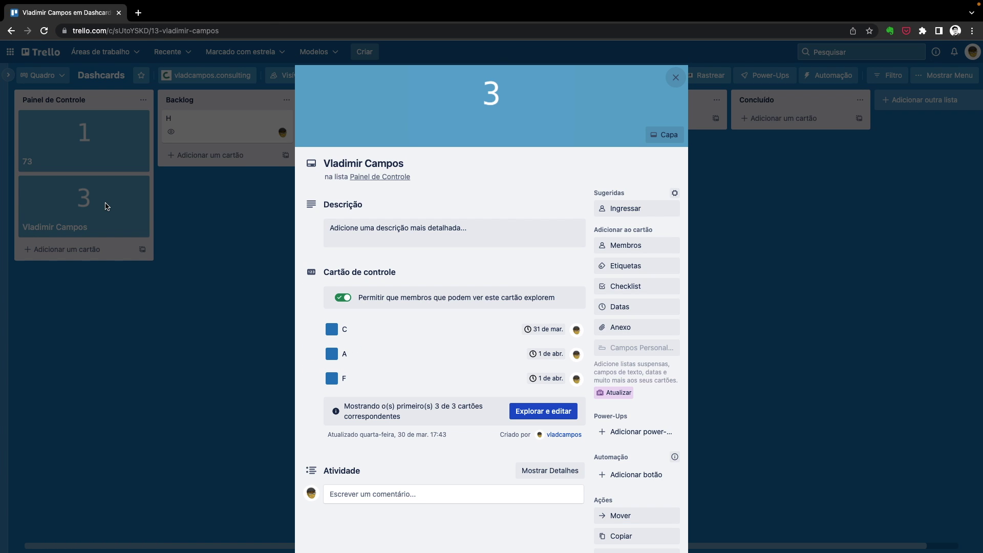
{"action": "left_click", "coordinate": [540, 415]}
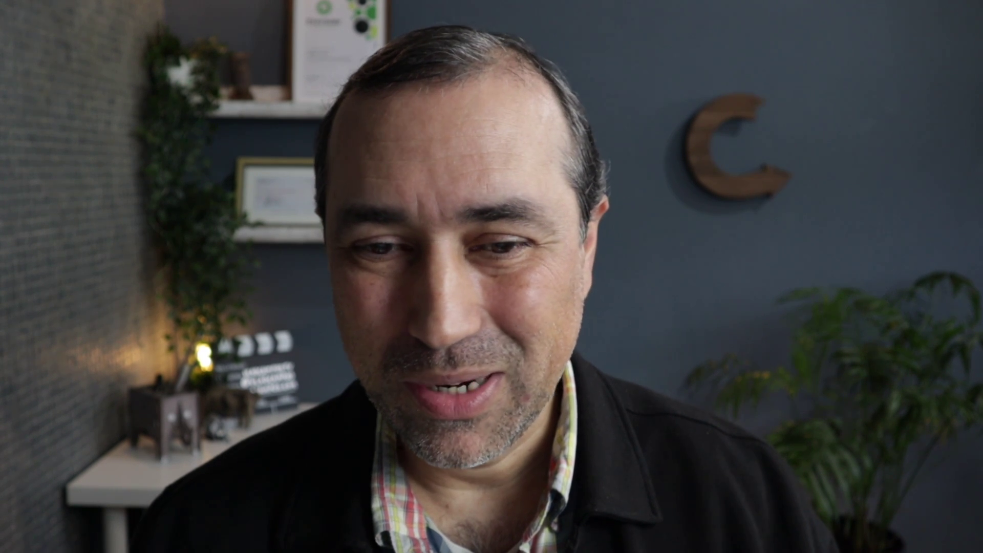
{"action": "left_click", "coordinate": [632, 278]}
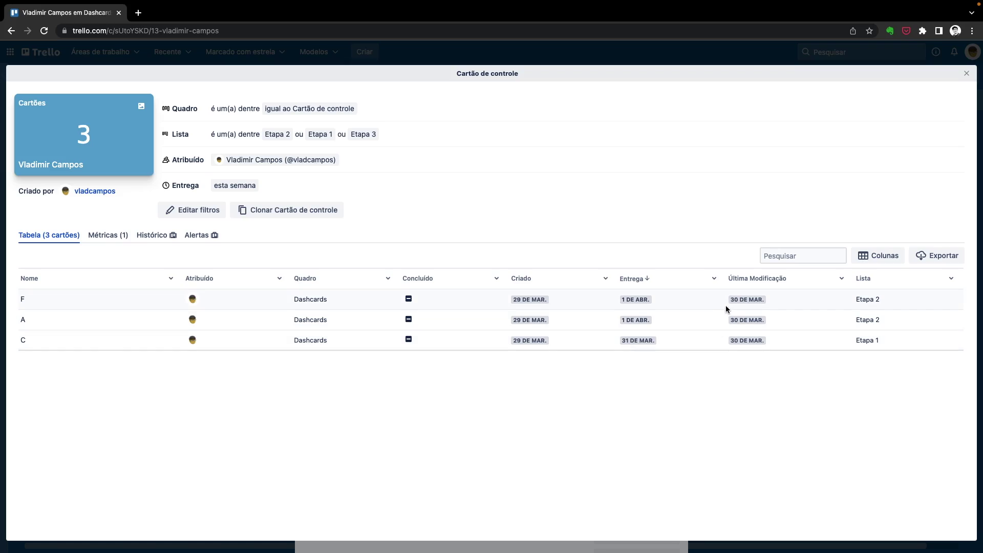
- Show the calendar breakdown of the matching cards by Entrega, and hide the table's Criado, Quadro and Lista columns
{"action": "left_click", "coordinate": [714, 279]}
{"action": "left_click", "coordinate": [702, 344]}
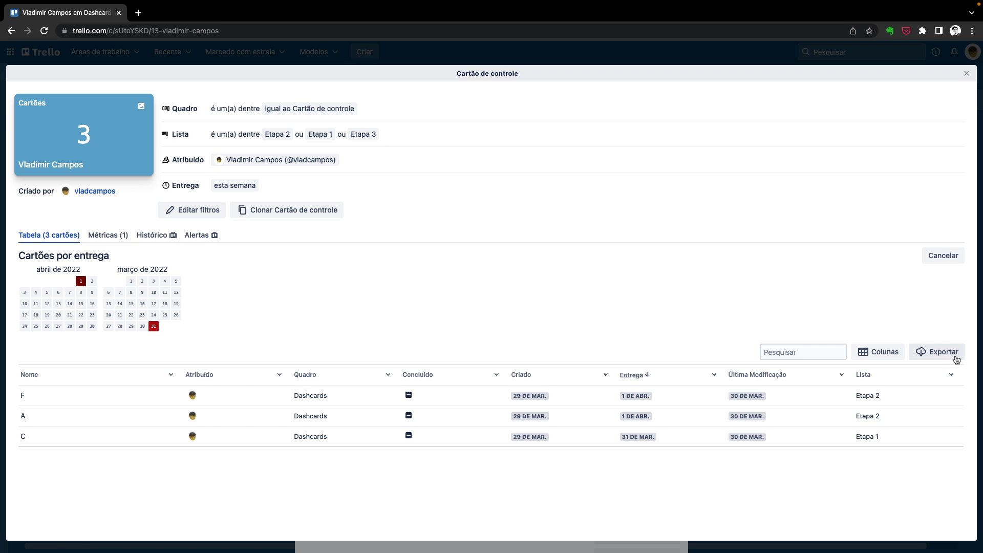
{"action": "left_click", "coordinate": [885, 356]}
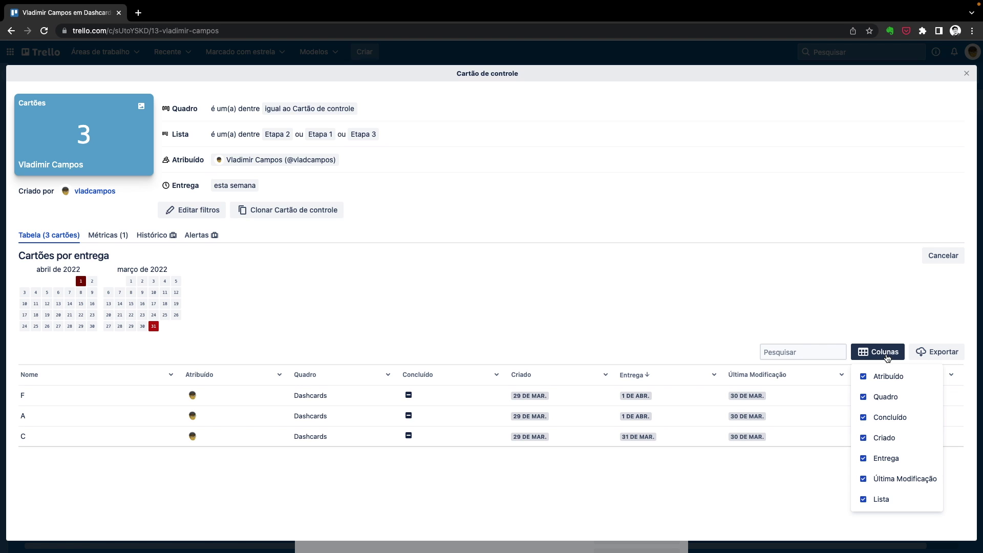
{"action": "left_click", "coordinate": [884, 437]}
{"action": "left_click", "coordinate": [886, 397]}
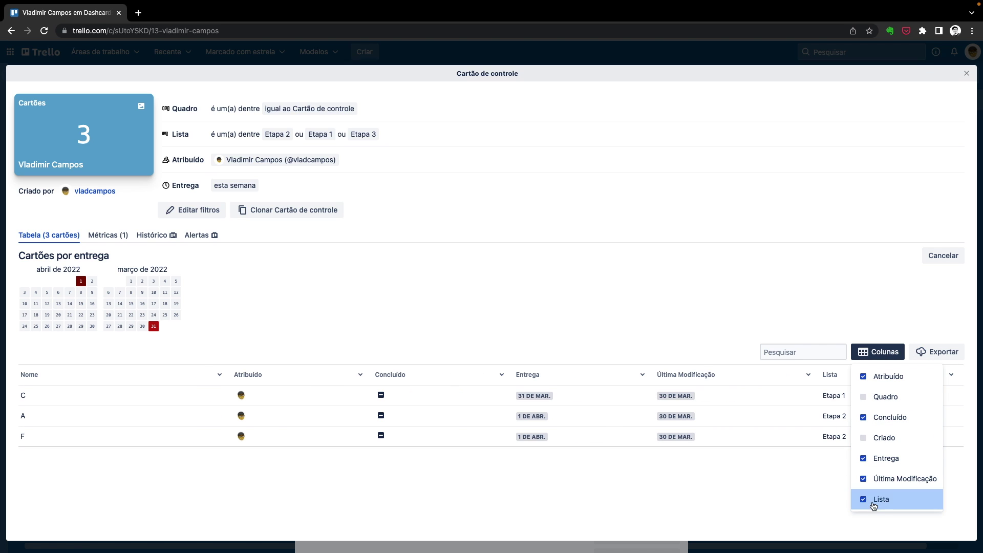
{"action": "left_click", "coordinate": [881, 500]}
{"action": "left_click", "coordinate": [778, 493]}
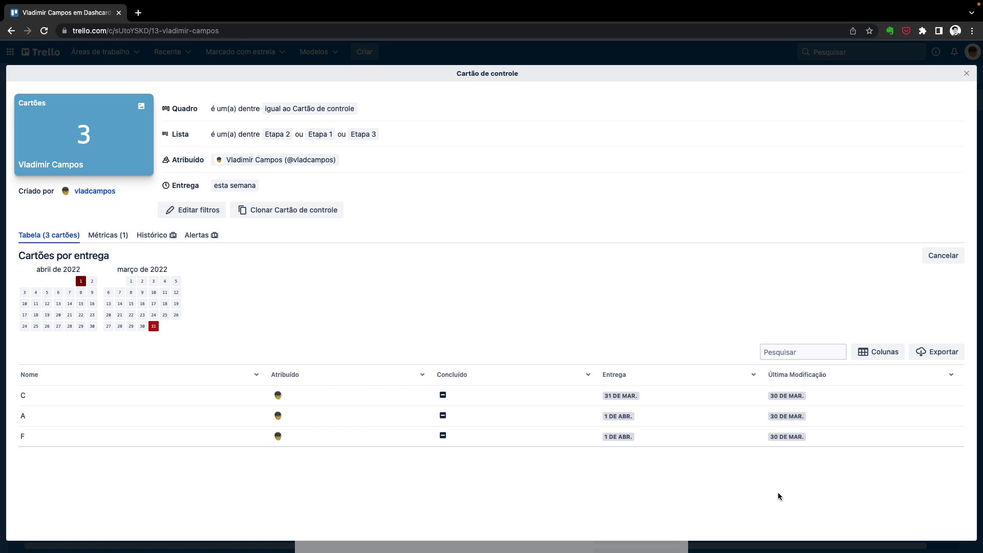
- Review the control card's metrics, history and alerts views
{"action": "left_click", "coordinate": [102, 238]}
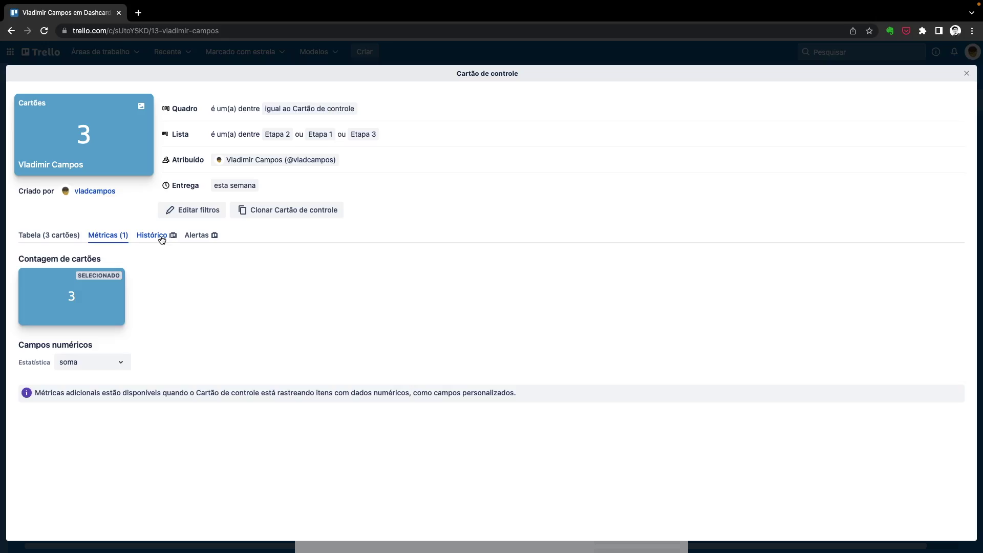
{"action": "left_click", "coordinate": [161, 237]}
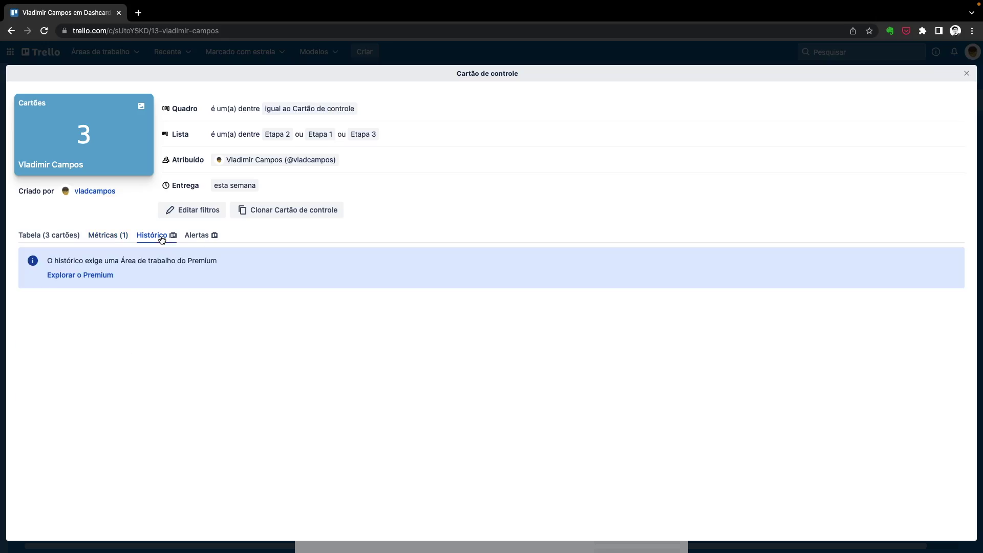
{"action": "left_click", "coordinate": [205, 239]}
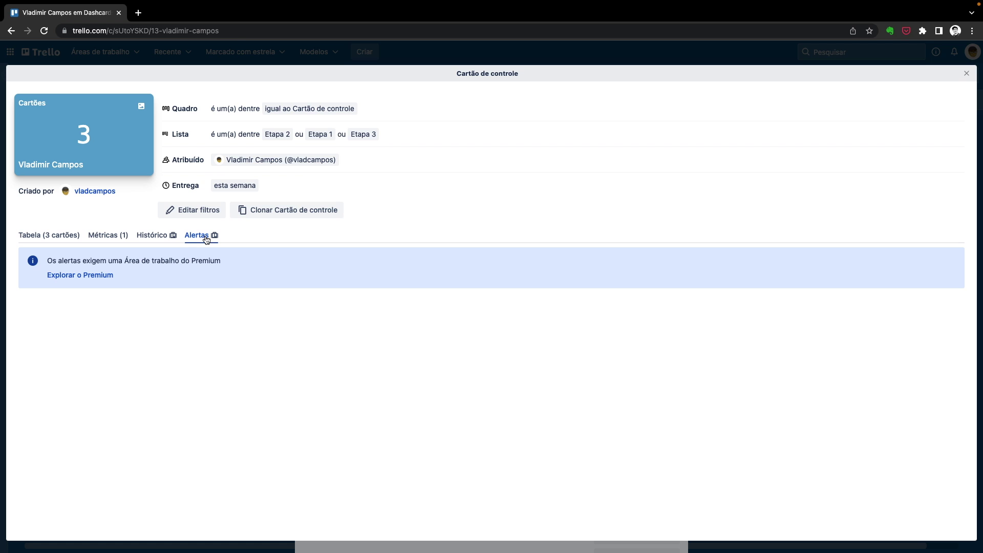